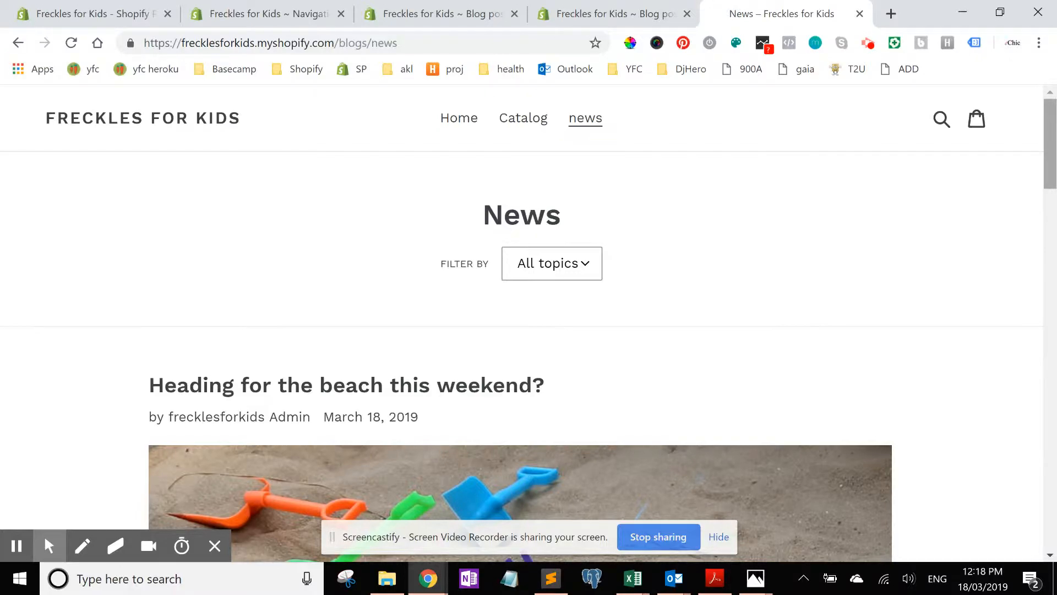
Step: Scroll through the storefront news page and open the "Heading for the beach this weekend?" post
scroll(1049, 149, down, 10)
scroll(1046, 148, up, 10)
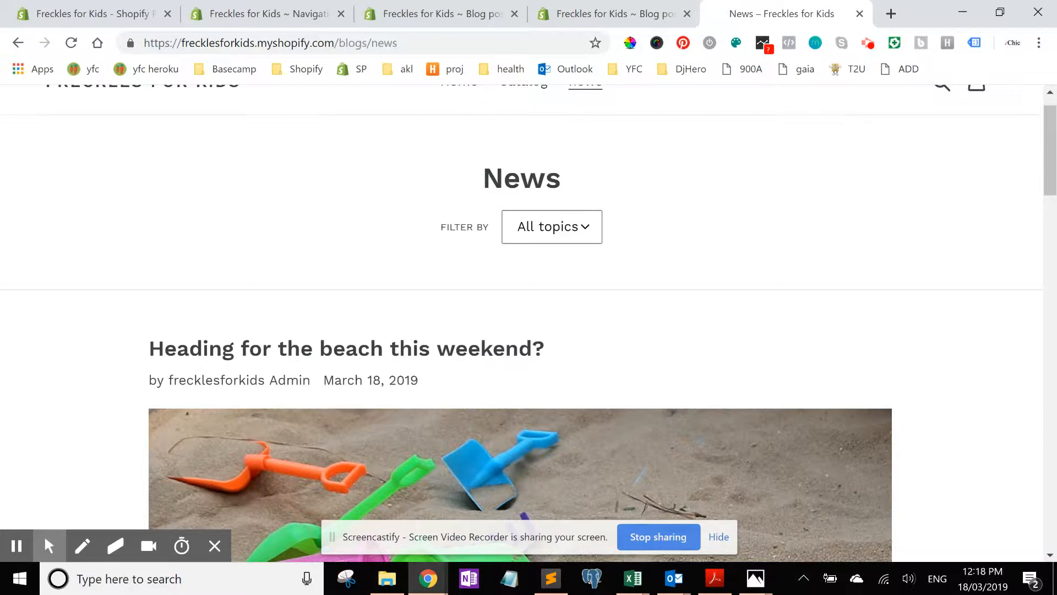
drag(1051, 163, 1050, 452)
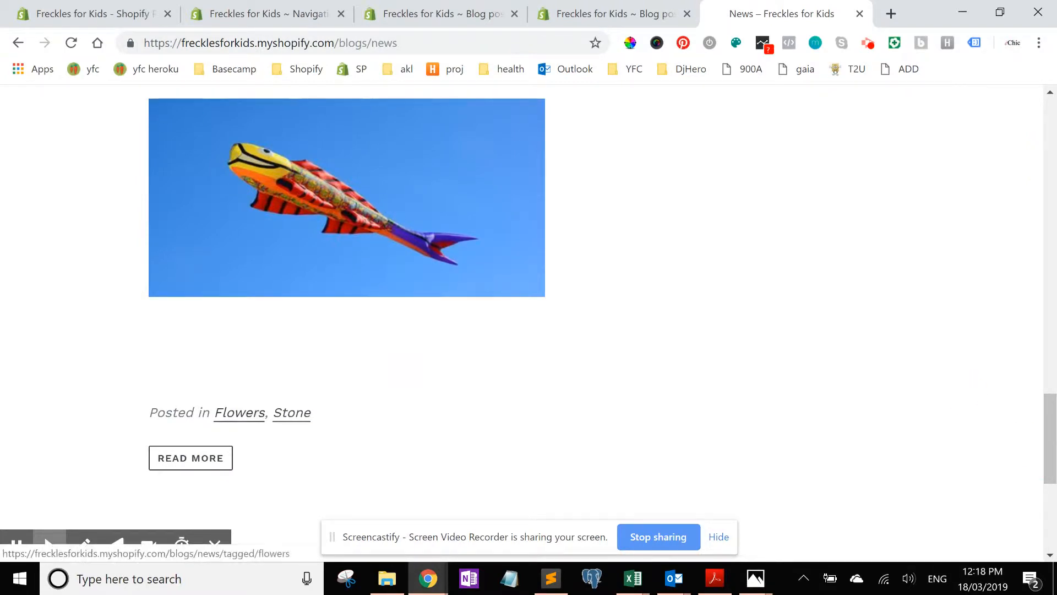
drag(1050, 462, 1050, 204)
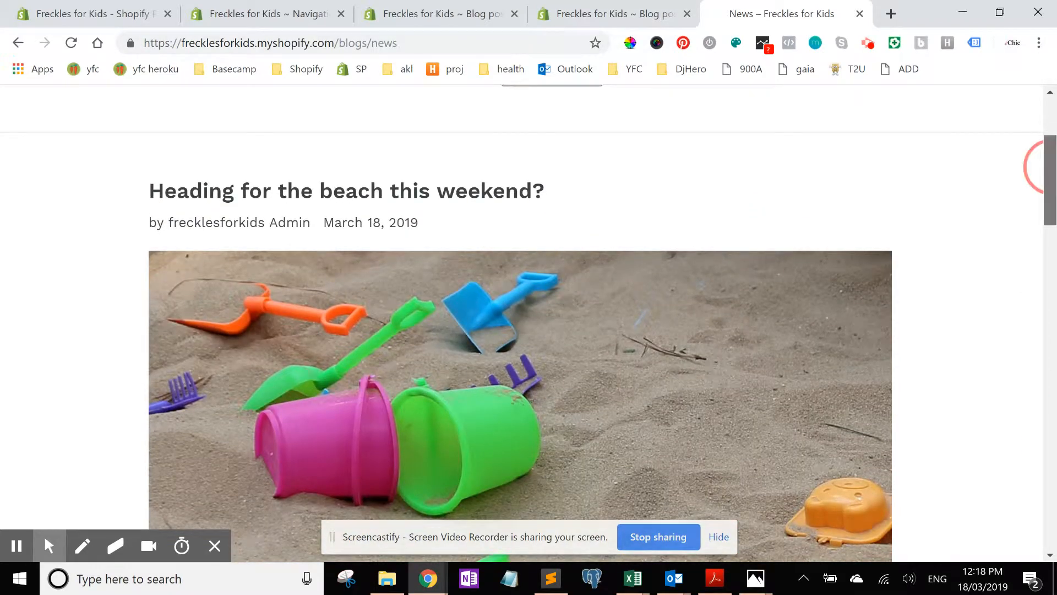
scroll(1042, 165, down, 8)
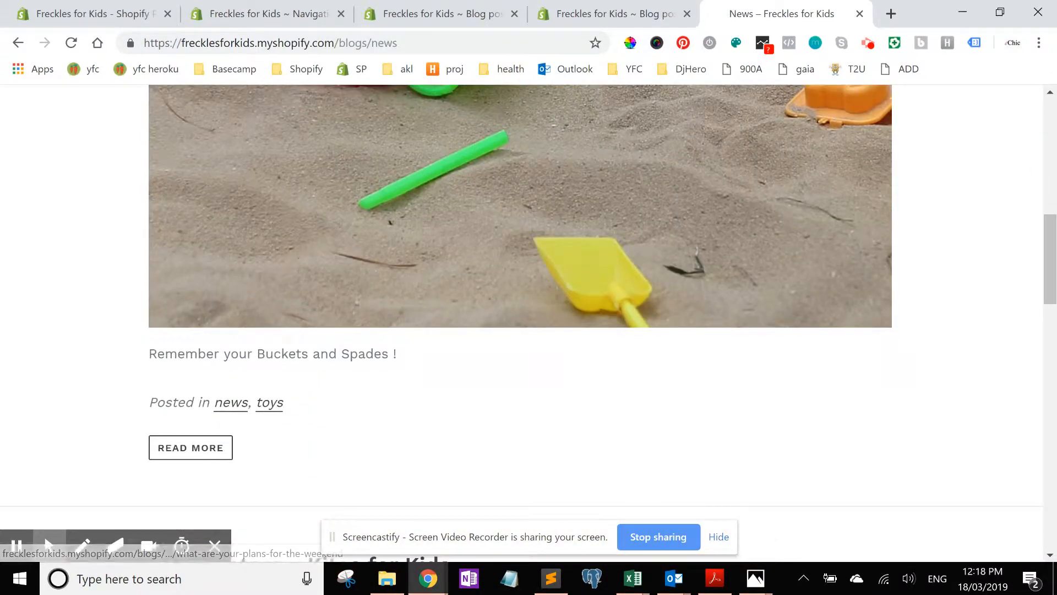
click(698, 243)
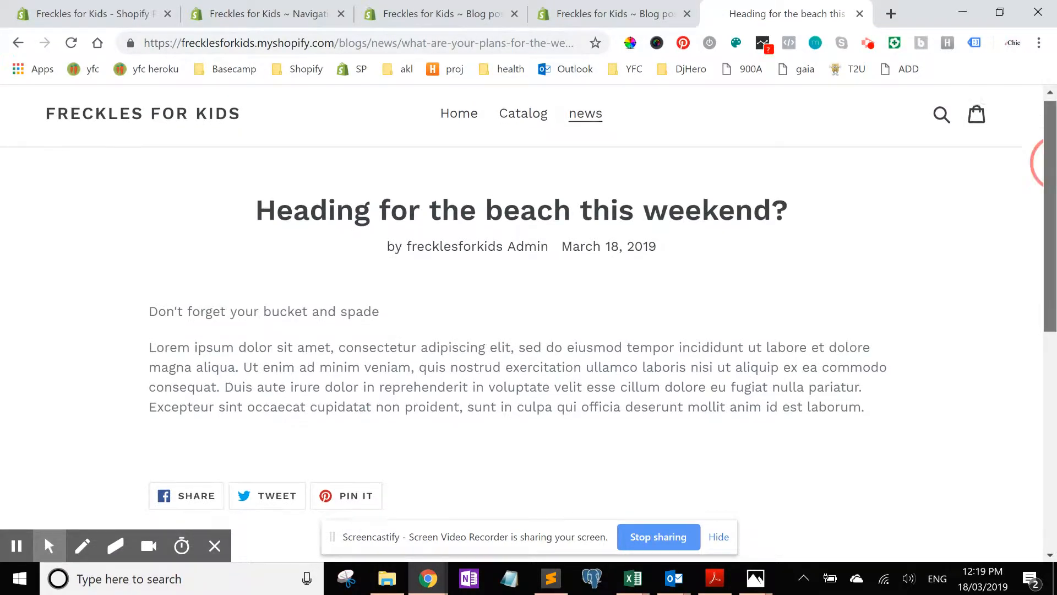
Step: Read the beach post, then switch to the admin editor for the "New in store - Kites for Kids" post
scroll(1047, 163, down, 5)
scroll(1041, 163, up, 5)
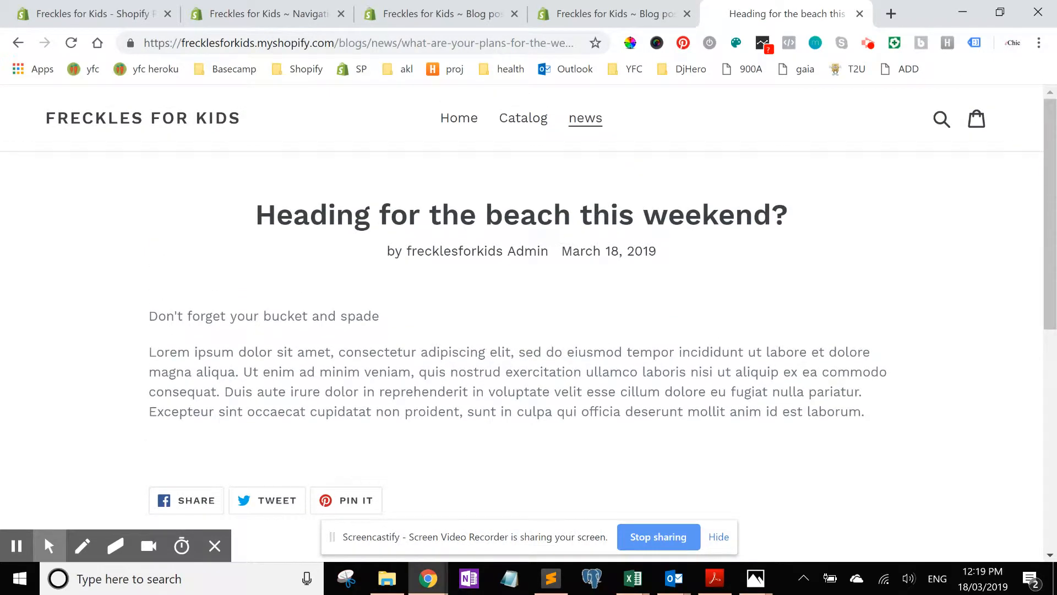
scroll(1046, 237, down, 2)
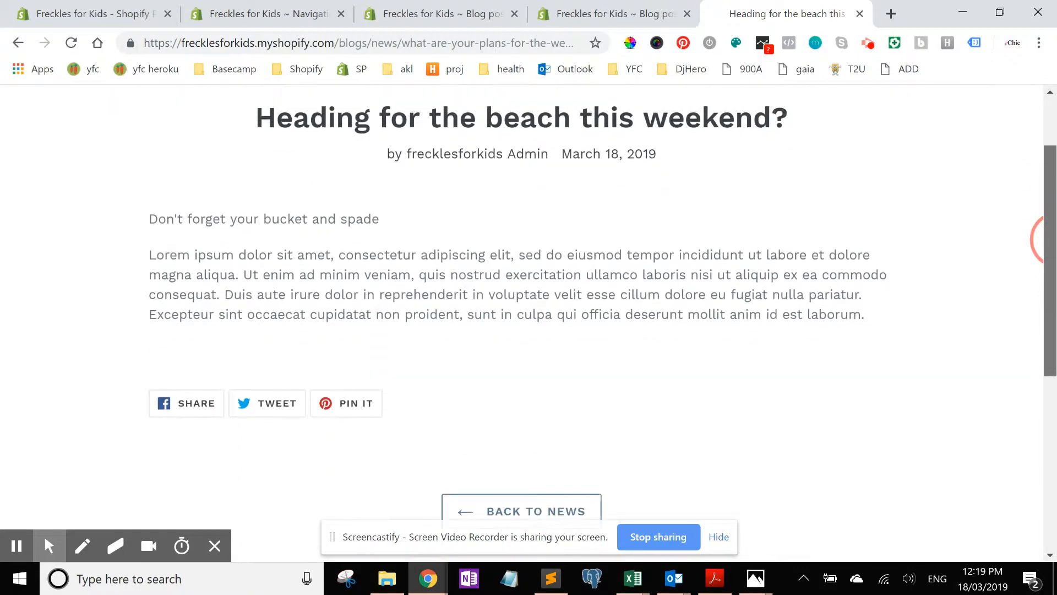
scroll(1046, 237, up, 2)
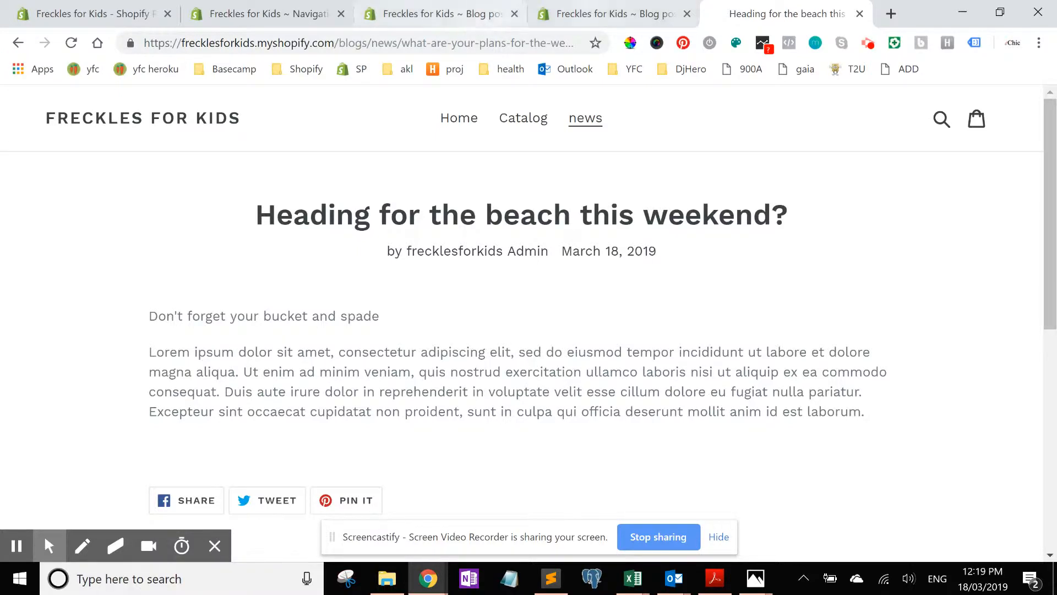
click(606, 14)
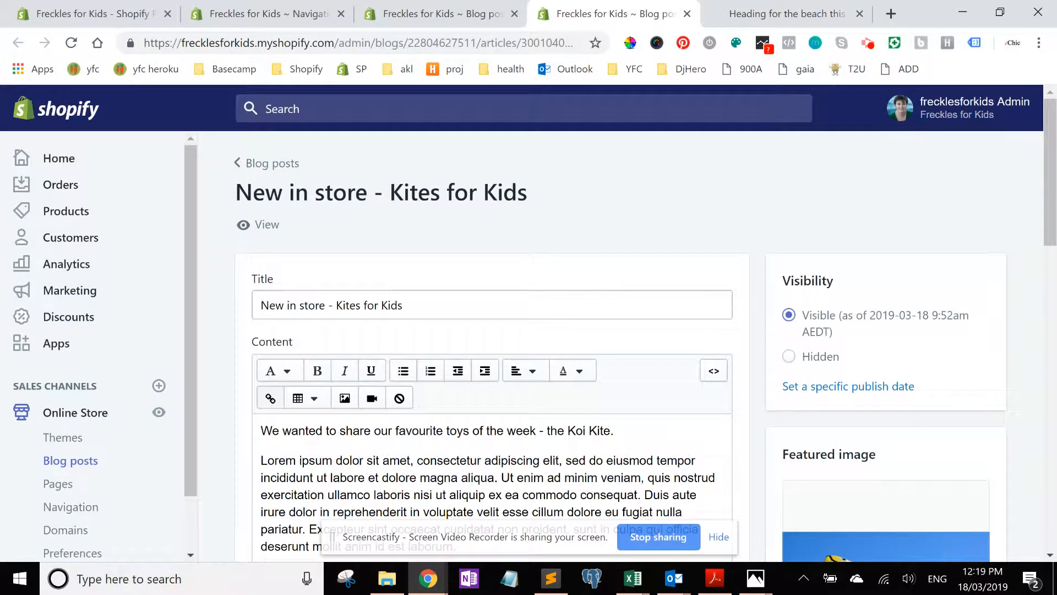
scroll(1051, 205, down, 1)
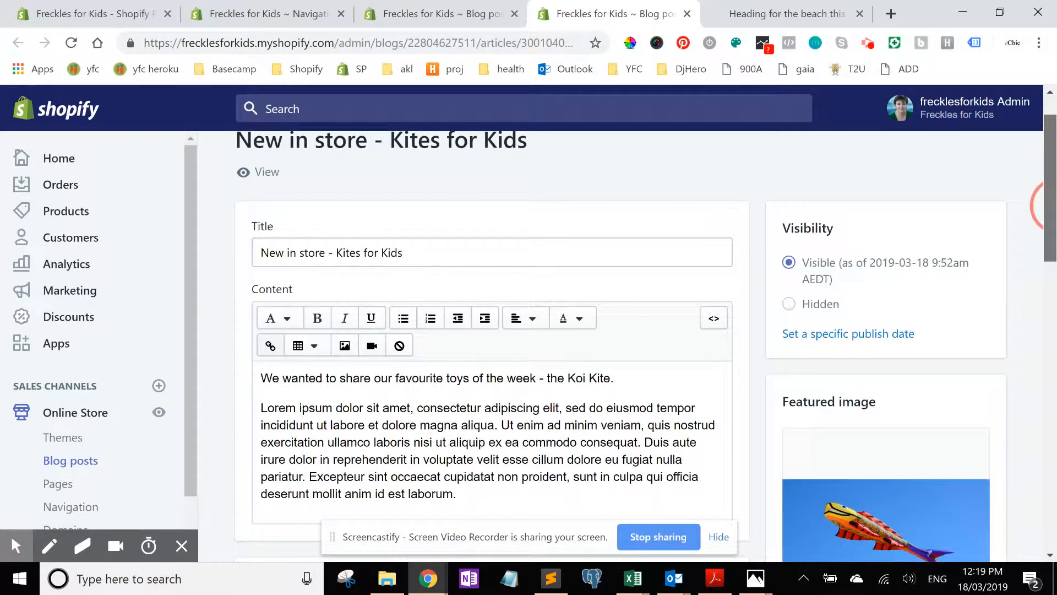
scroll(1049, 160, up, 1)
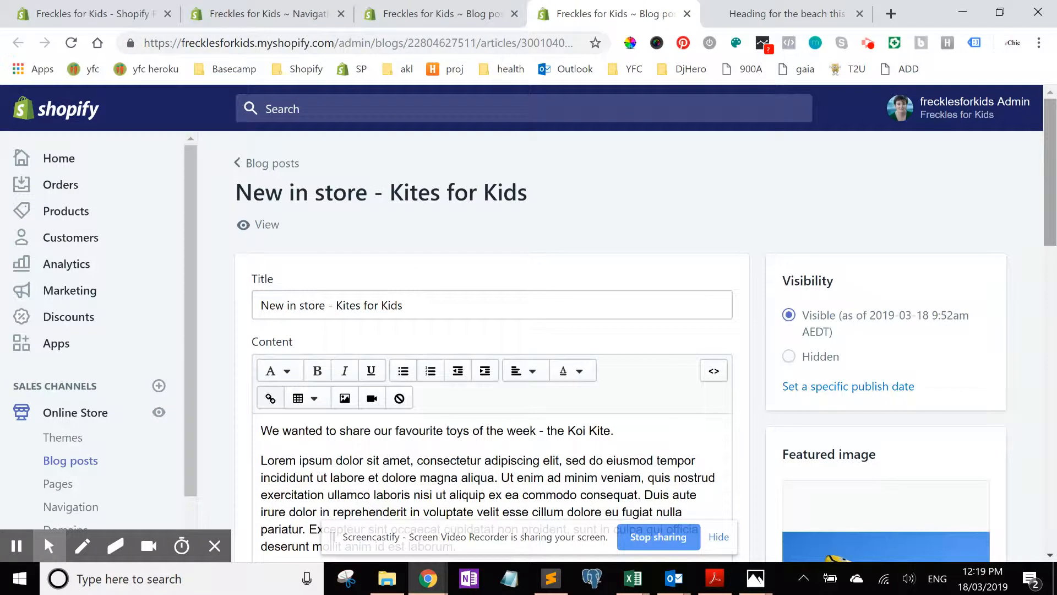
Step: Review the post's title, content text and excerpt in the editor
click(426, 307)
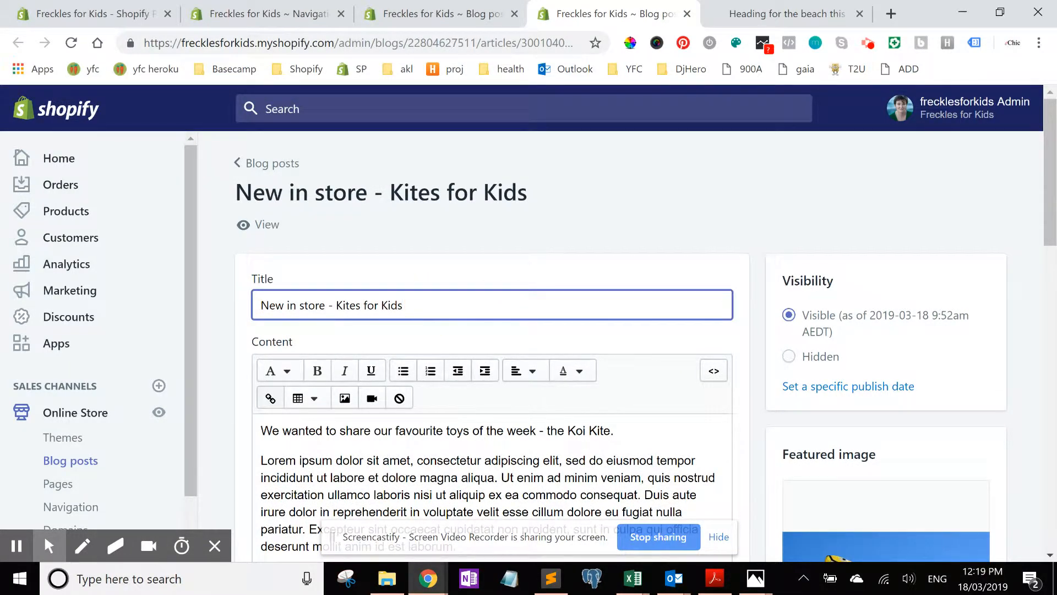
drag(437, 431, 446, 495)
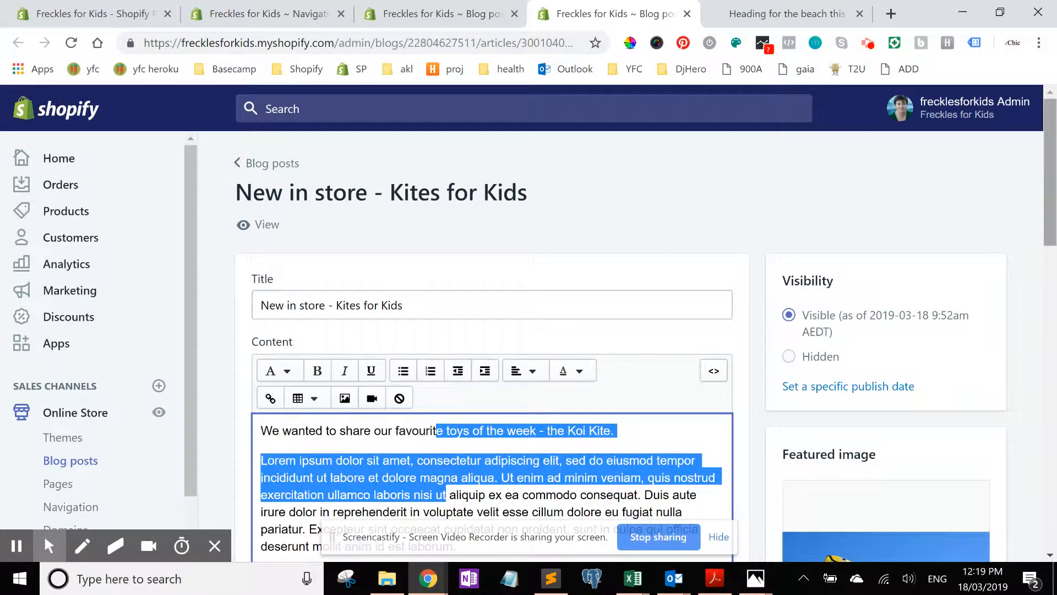
drag(1052, 195, 1052, 251)
drag(1049, 155, 1049, 240)
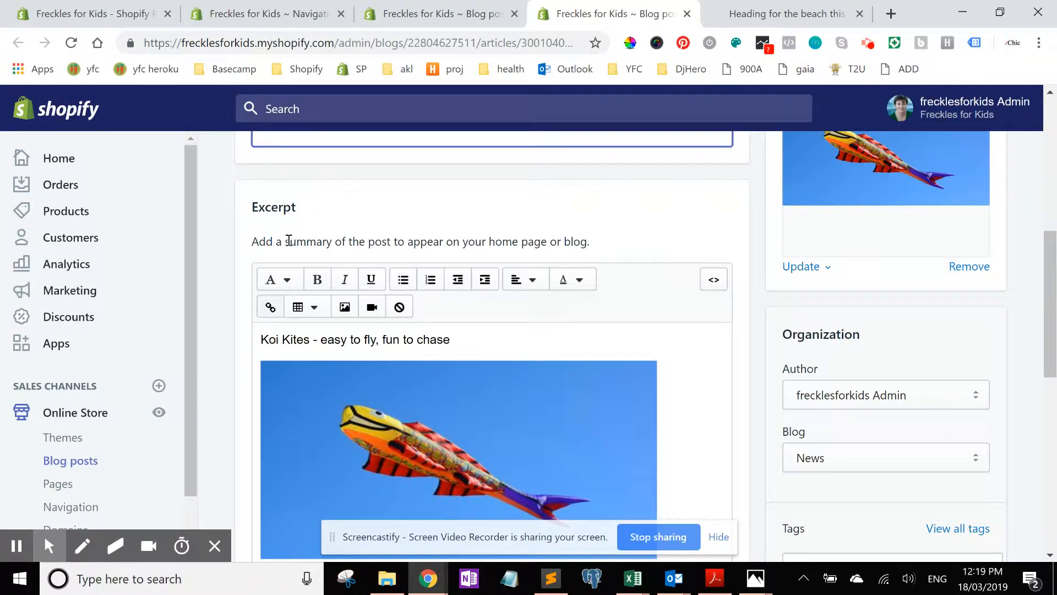
drag(289, 241, 332, 242)
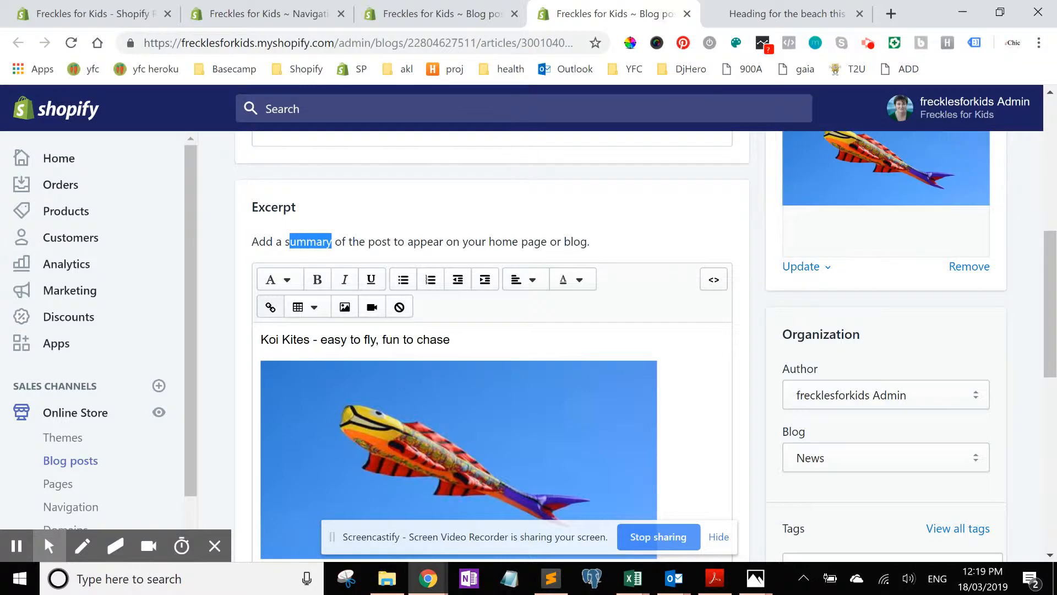
scroll(1049, 303, up, 4)
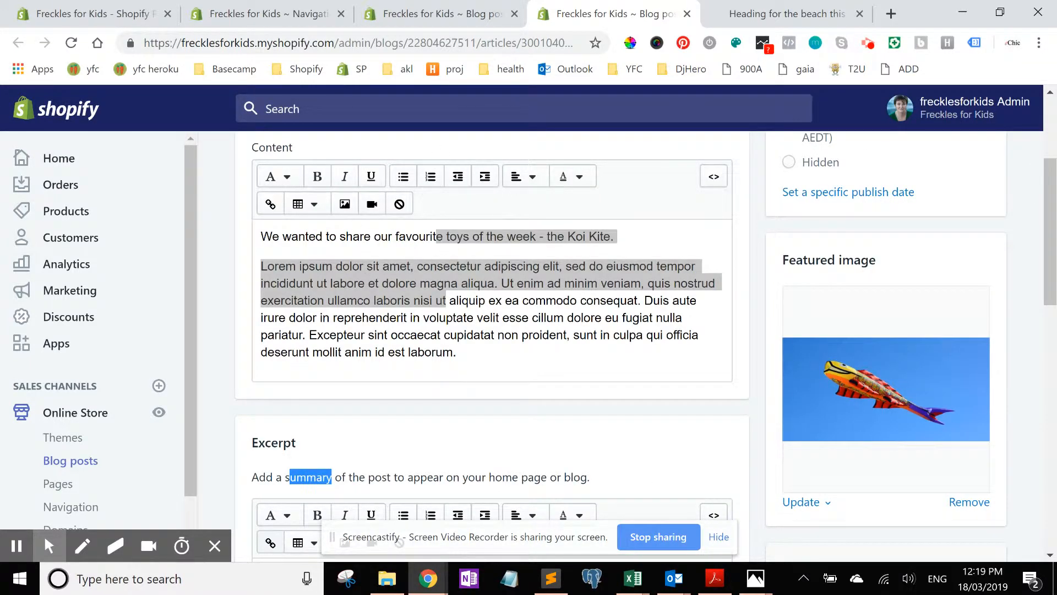
scroll(1049, 247, down, 5)
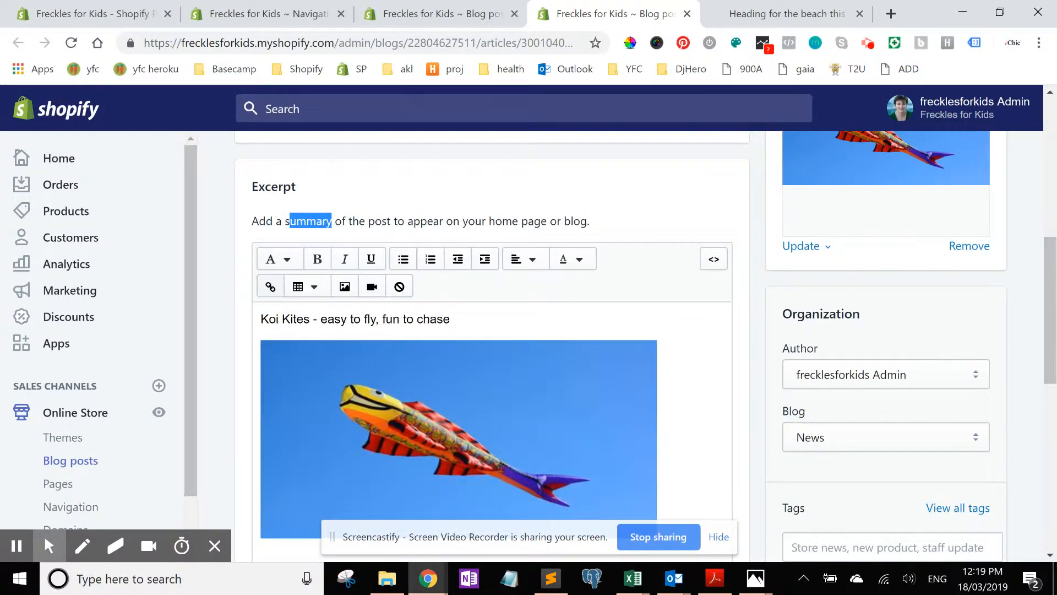
Step: Delete the kite image from the excerpt, keeping only its text, and save the post
click(353, 408)
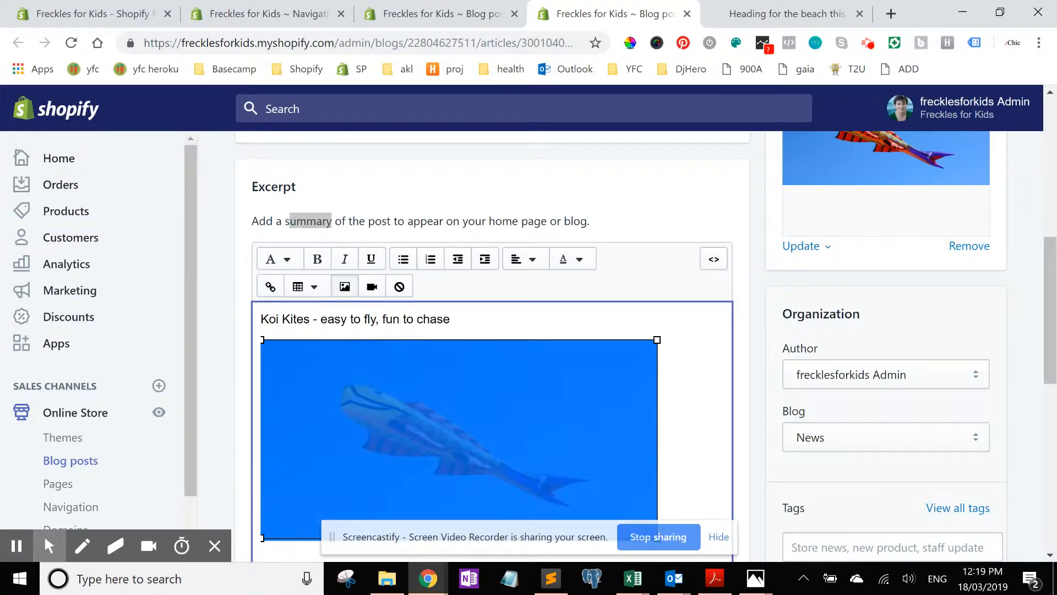
key(Delete)
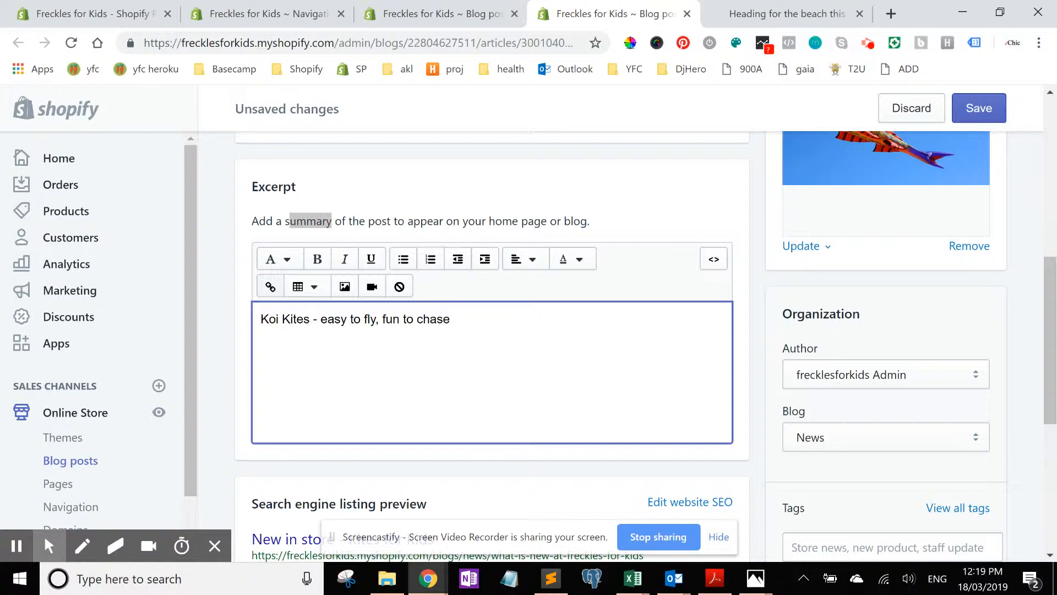
click(976, 109)
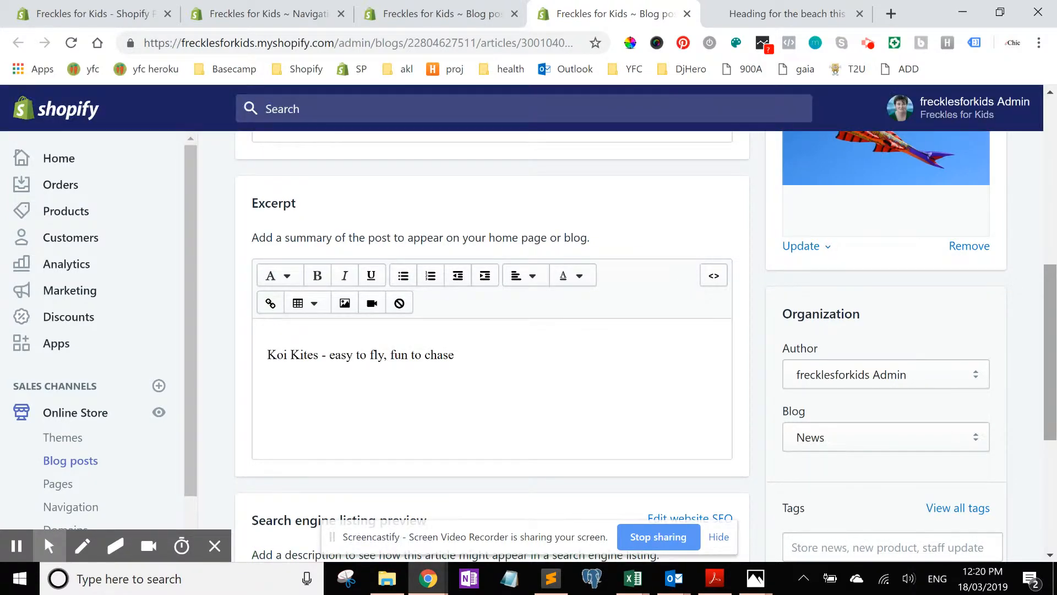
Step: Check the post's Blog assignment, leaving it set to News
scroll(493, 352, down, 3)
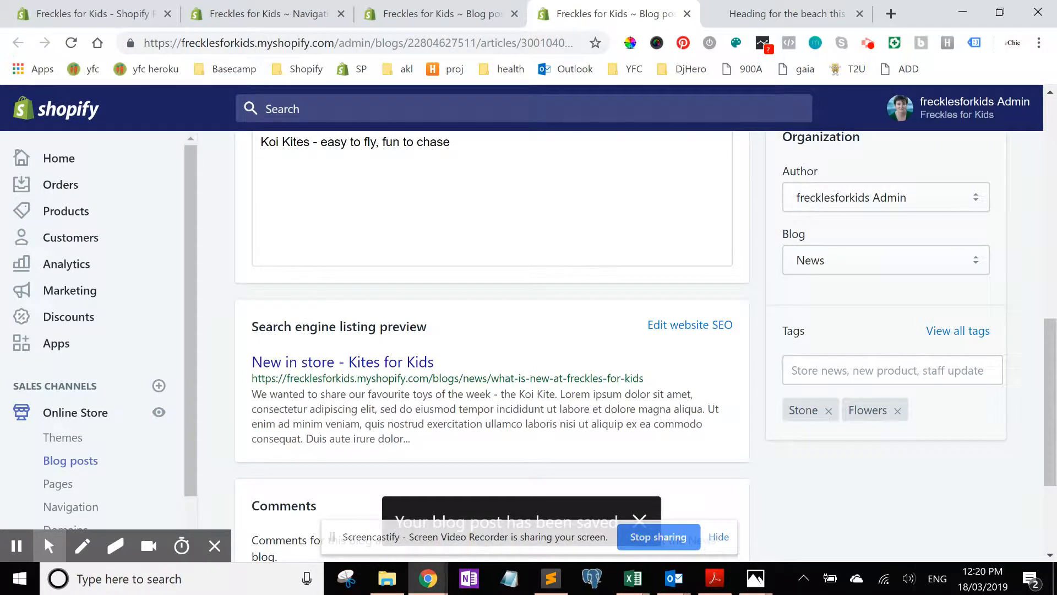
click(886, 259)
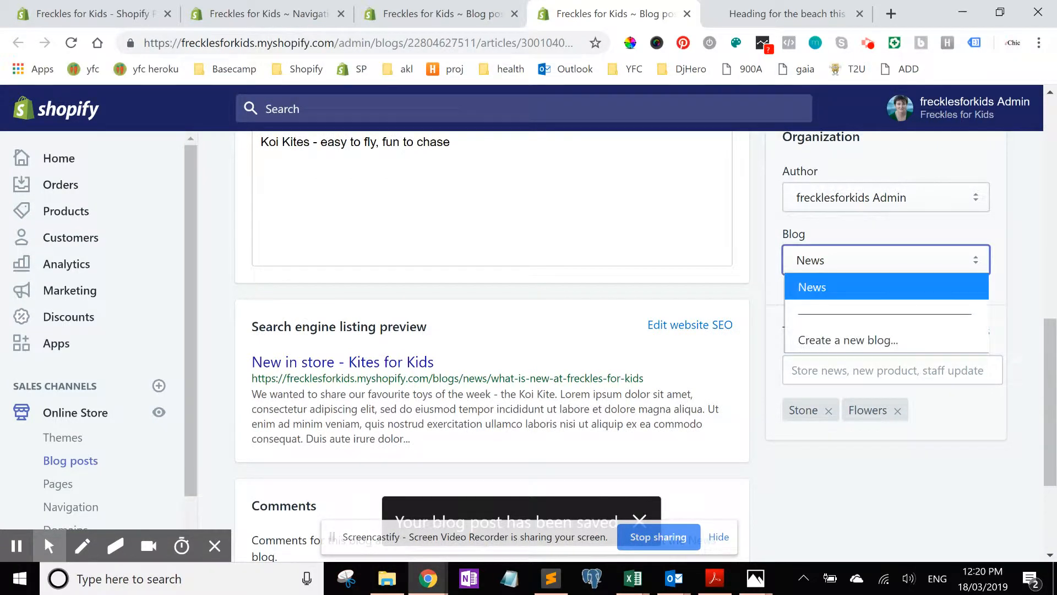
click(845, 265)
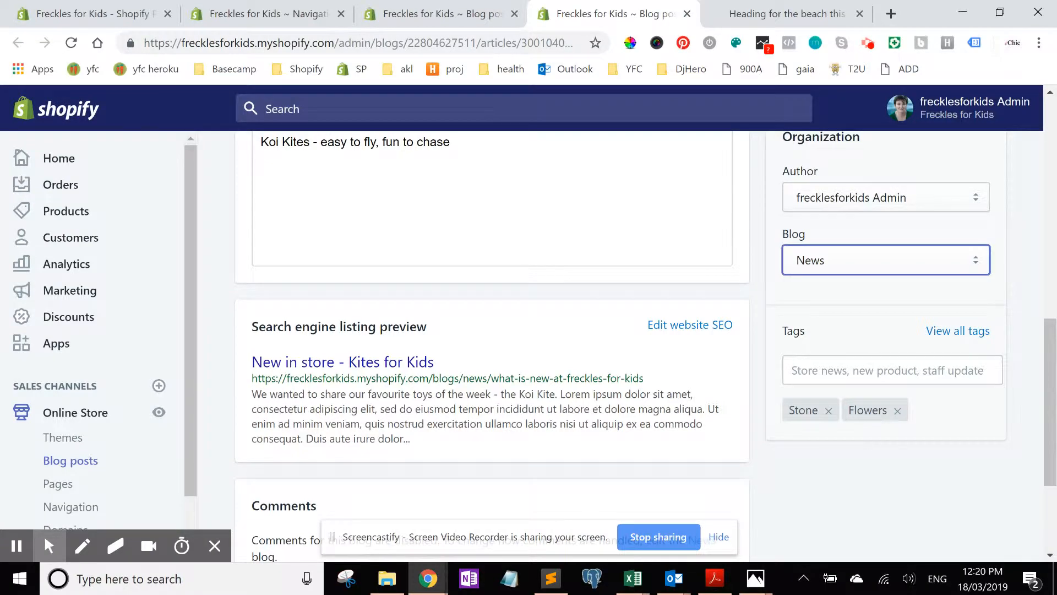
drag(1050, 377, 1050, 231)
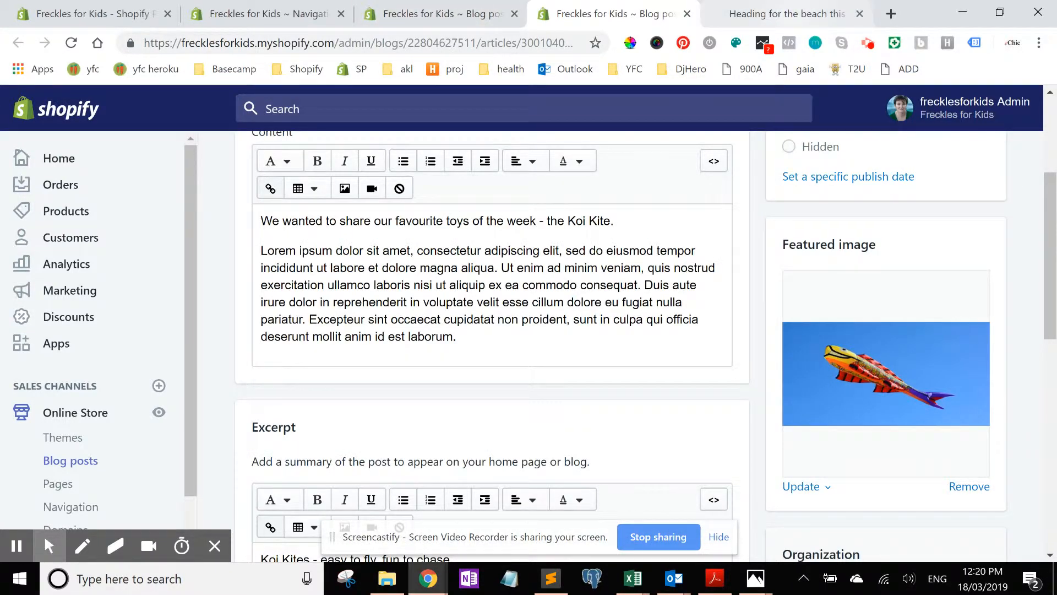
Step: Go to the storefront news page and filter the posts by the Stone topic
key(ctrl+Tab)
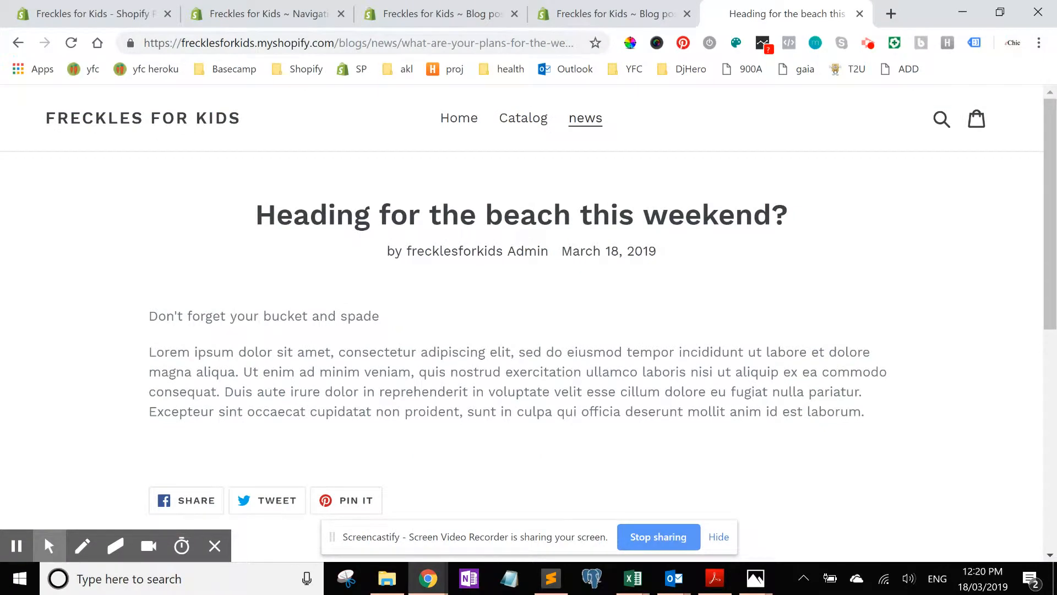
click(585, 118)
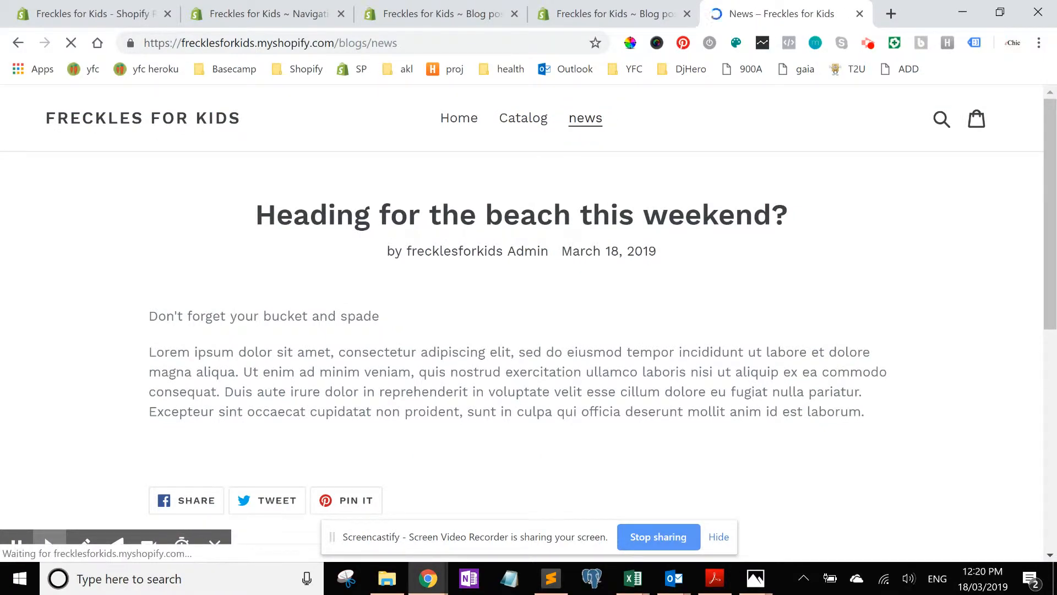
click(593, 269)
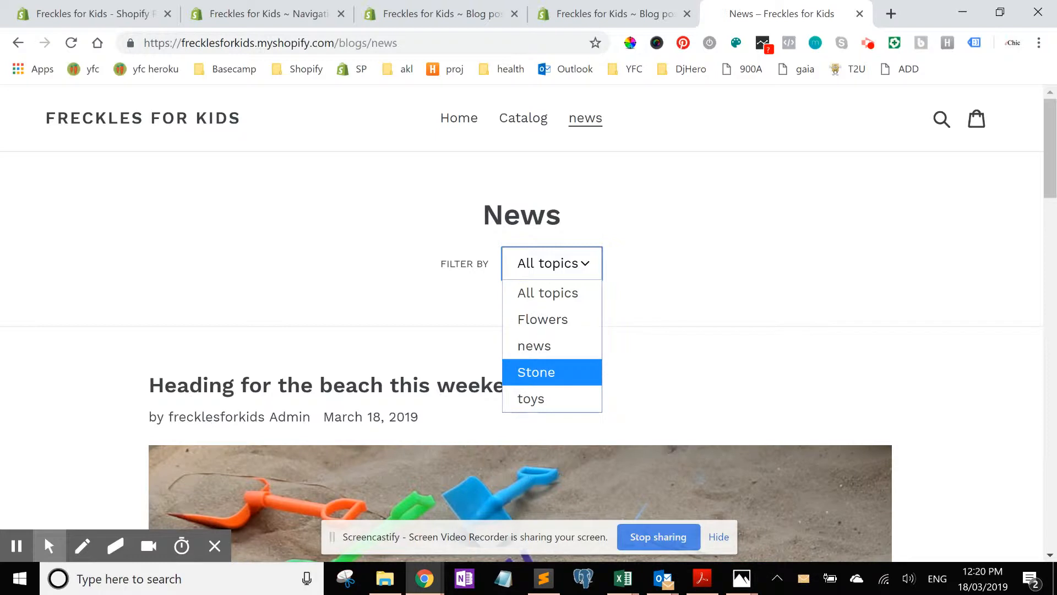
click(537, 374)
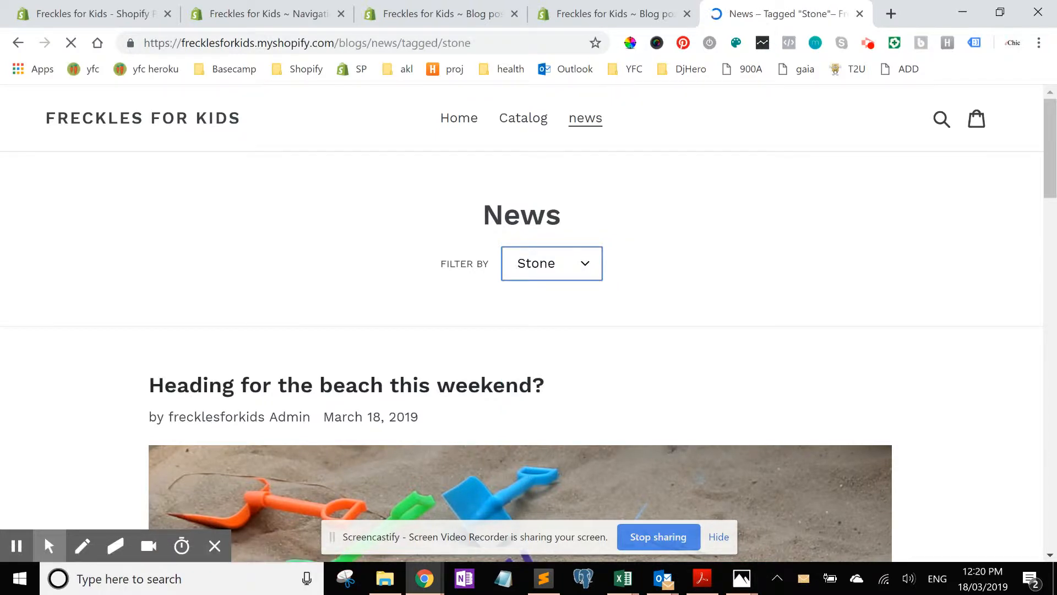
scroll(1052, 135, down, 12)
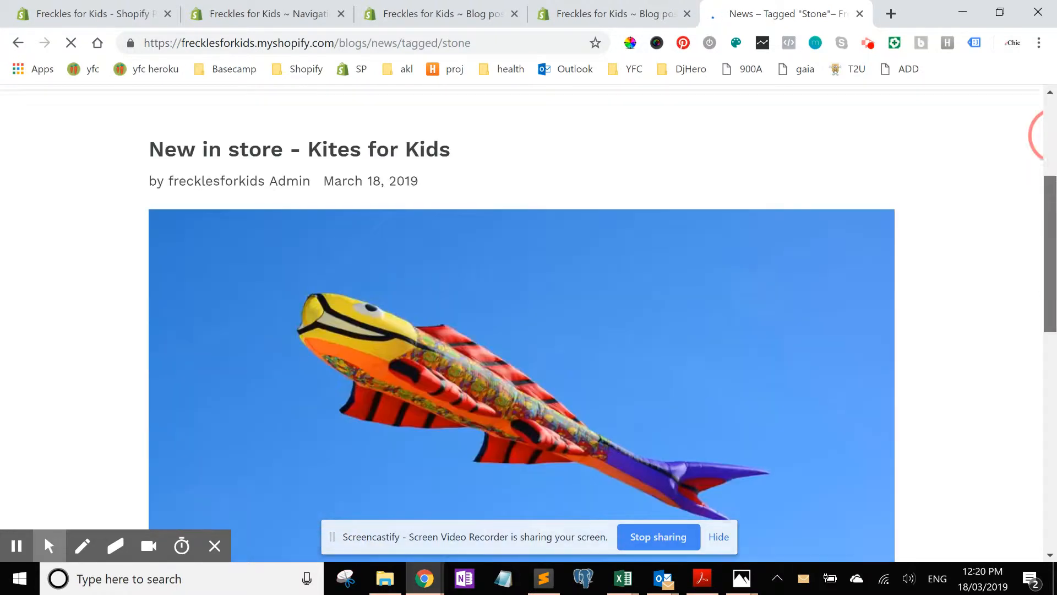
scroll(1052, 135, up, 12)
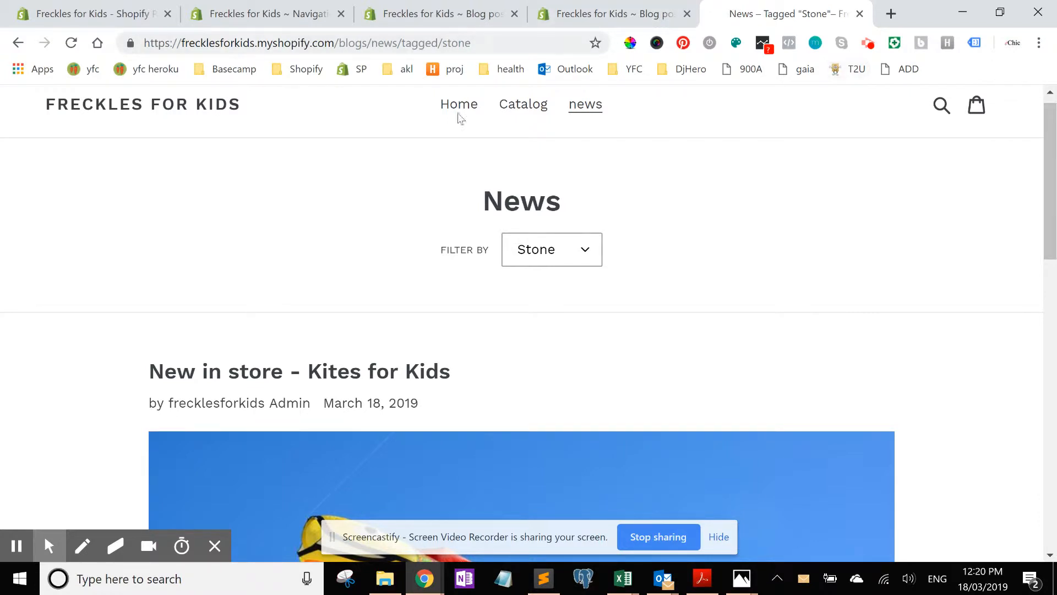
Step: Replace the tag in the page address with testimonials and load that tagged news page
drag(373, 44, 472, 43)
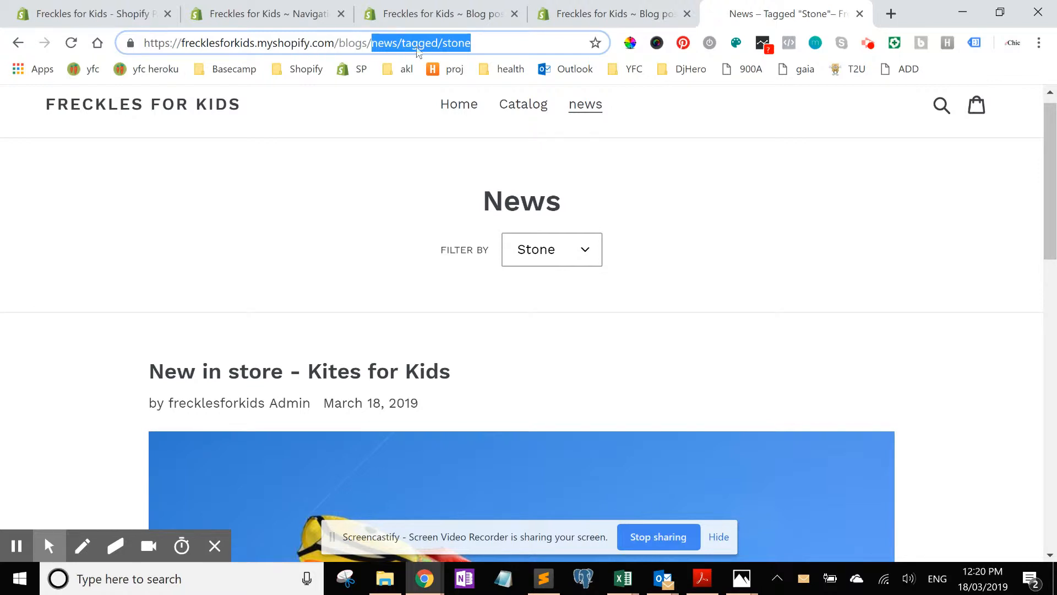
click(521, 42)
key(ctrl+shift+Left)
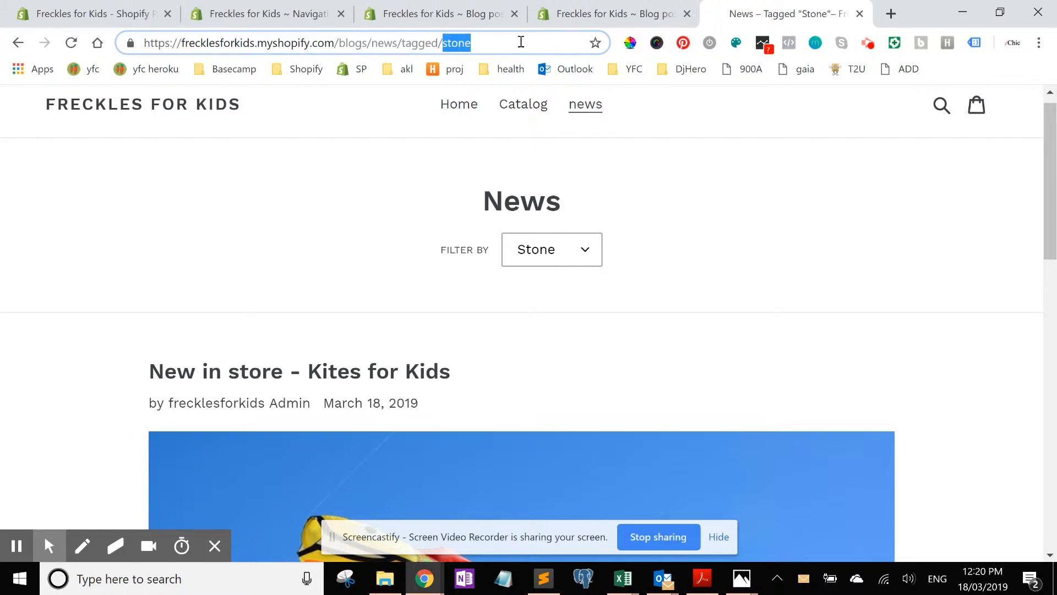
text(testimonials)
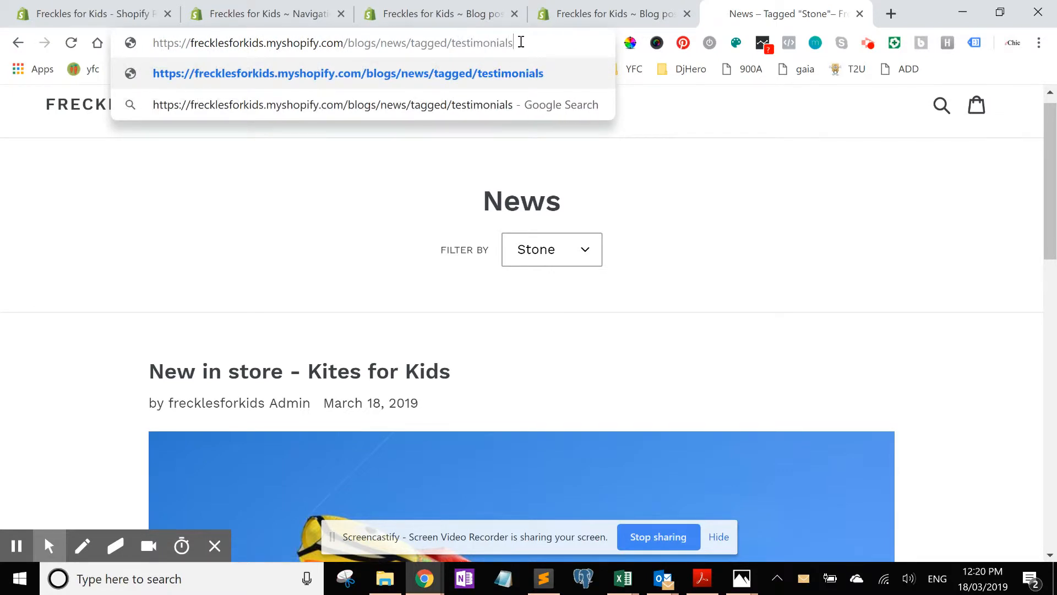
key(ctrl+a)
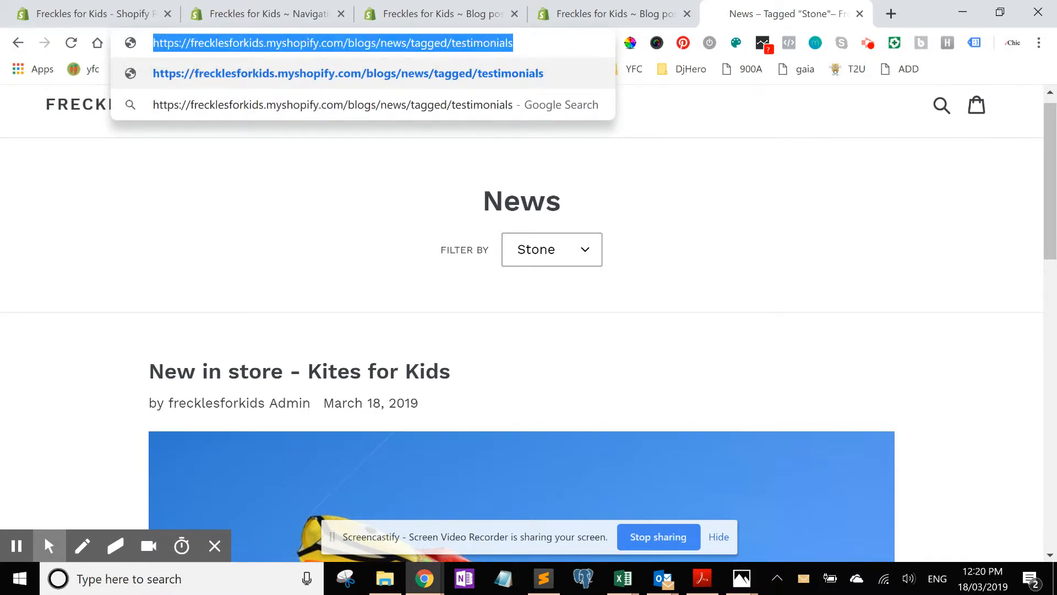
key(Return)
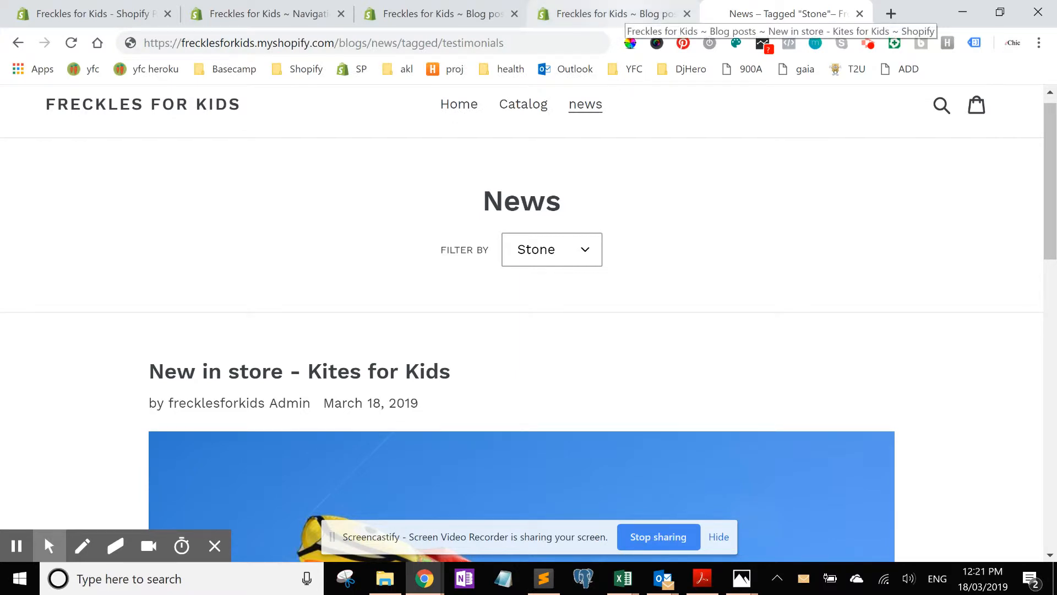
Step: Create a new blog named Testimonials in the store admin
click(628, 14)
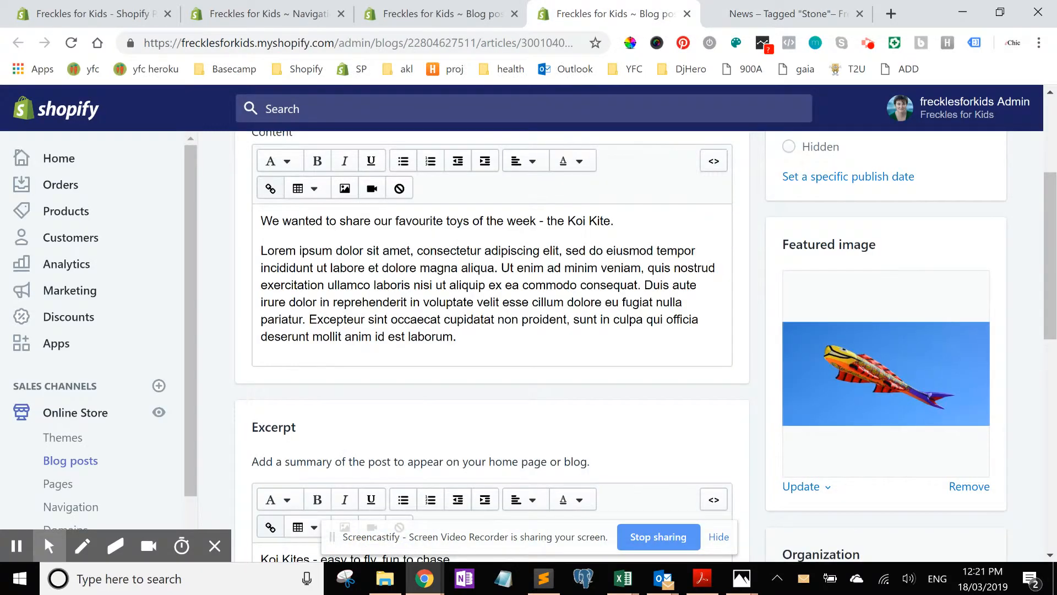
click(70, 461)
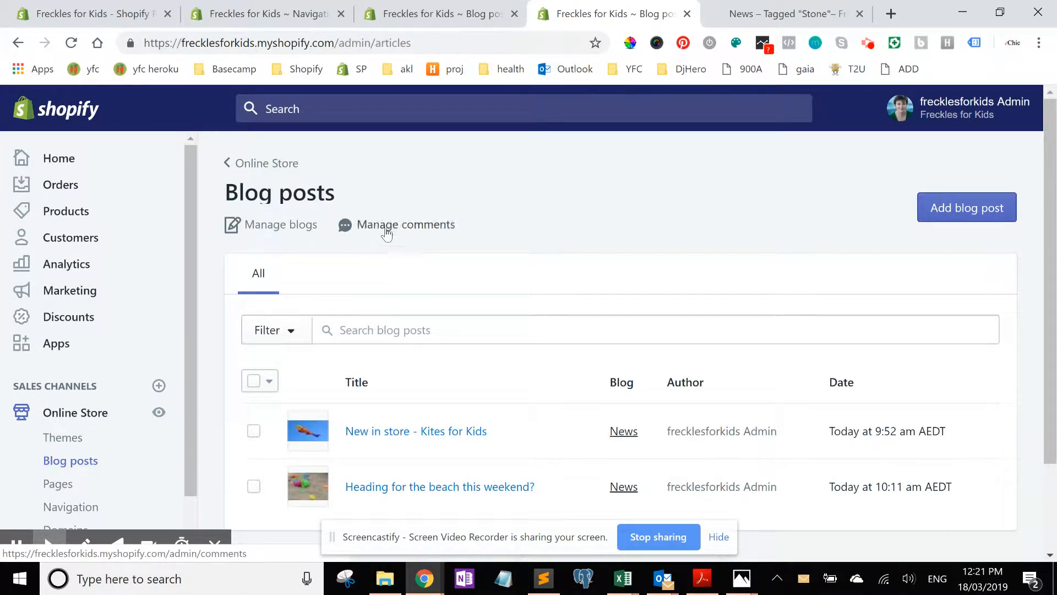
click(300, 230)
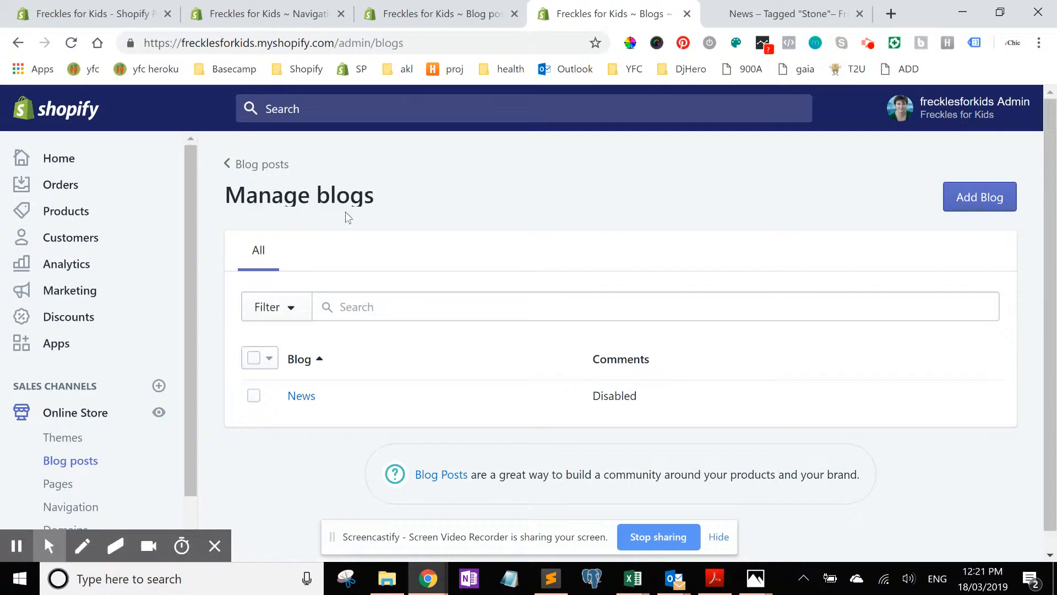
click(980, 197)
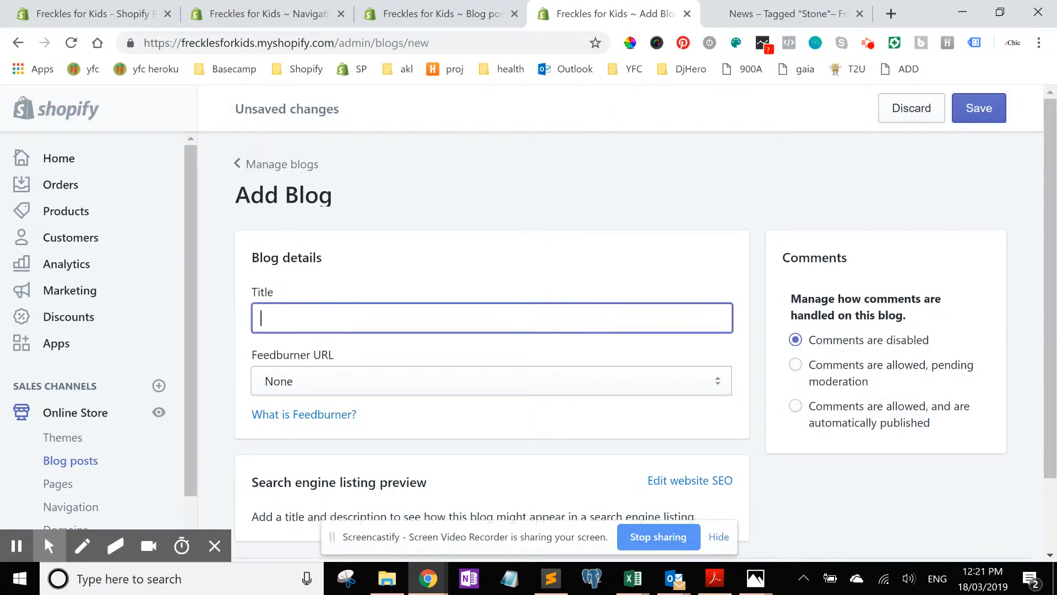
text(Testimonials)
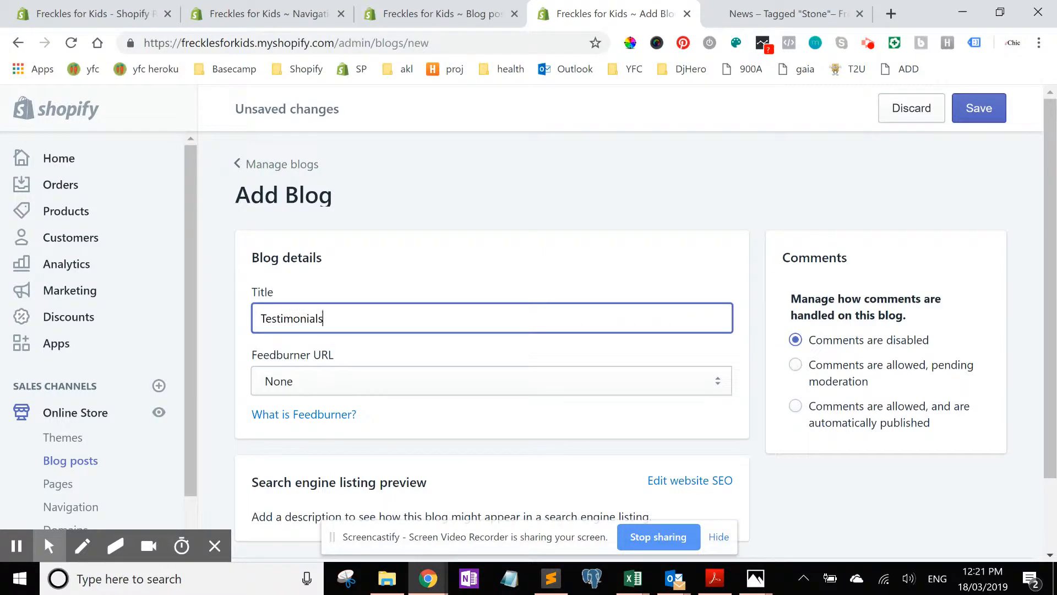
scroll(1053, 245, down, 2)
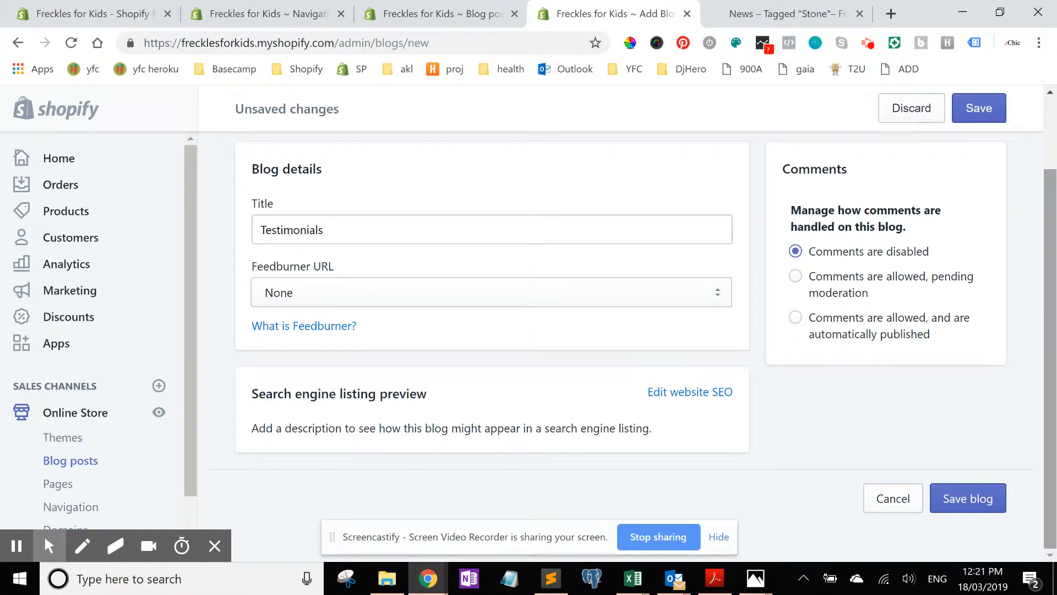
drag(1052, 247, 1052, 248)
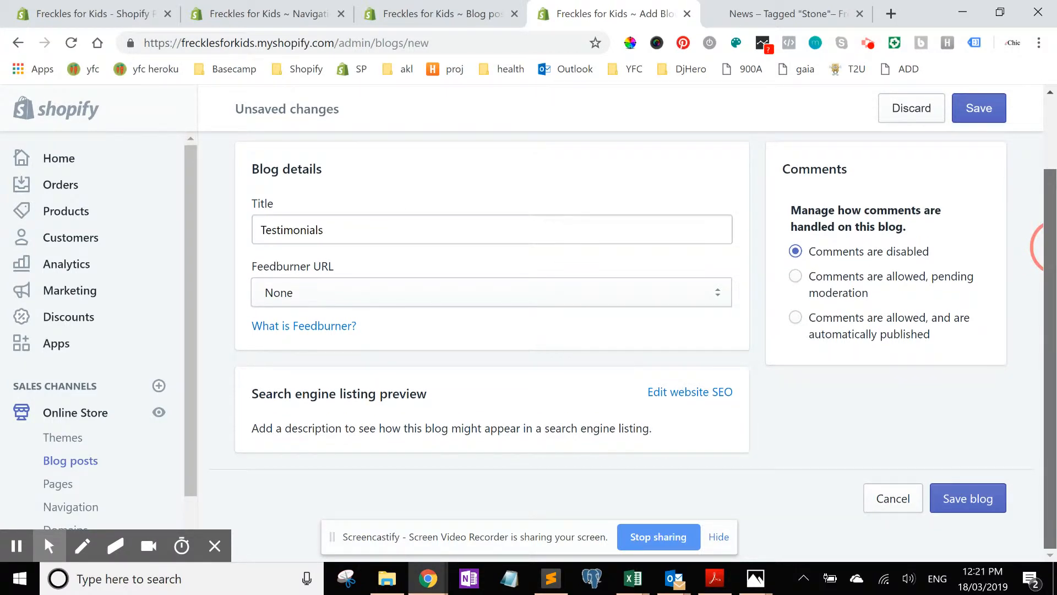
drag(1051, 248, 1051, 182)
click(979, 108)
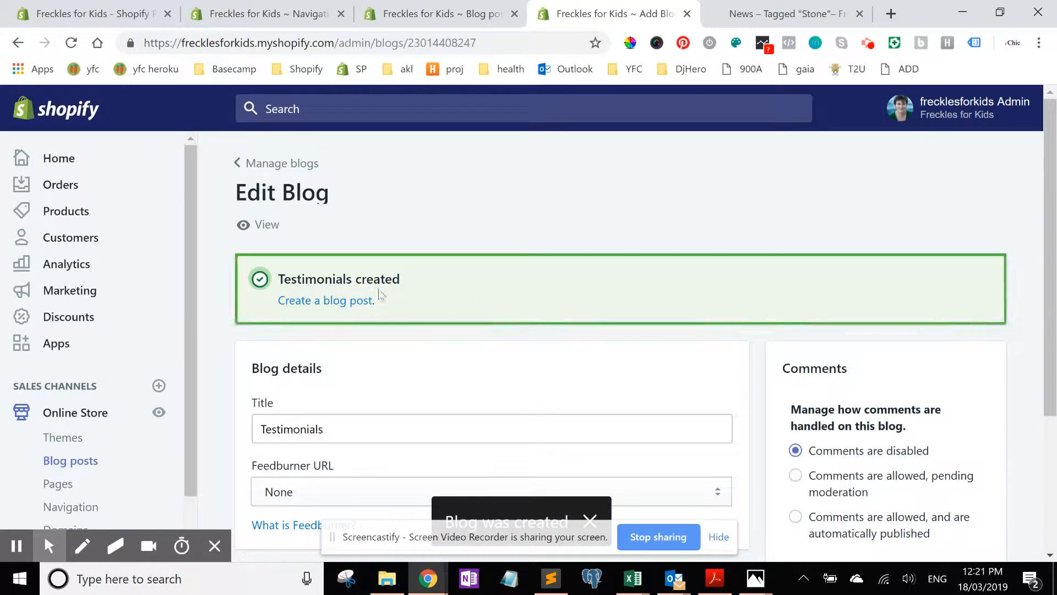
Step: Start a new blog post, set it to visible, and assign it to the Testimonials blog
click(354, 301)
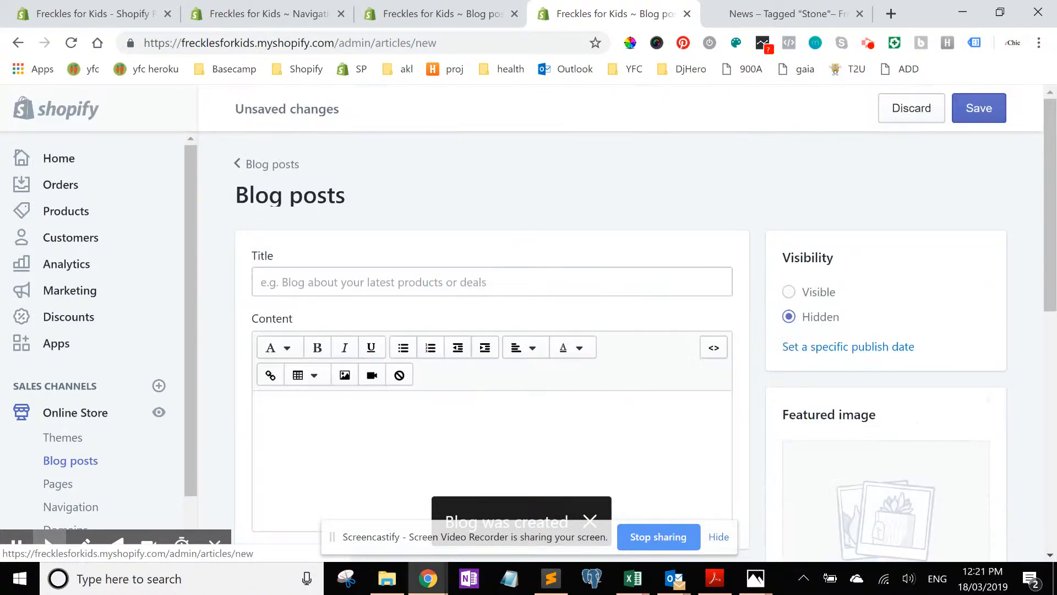
click(790, 292)
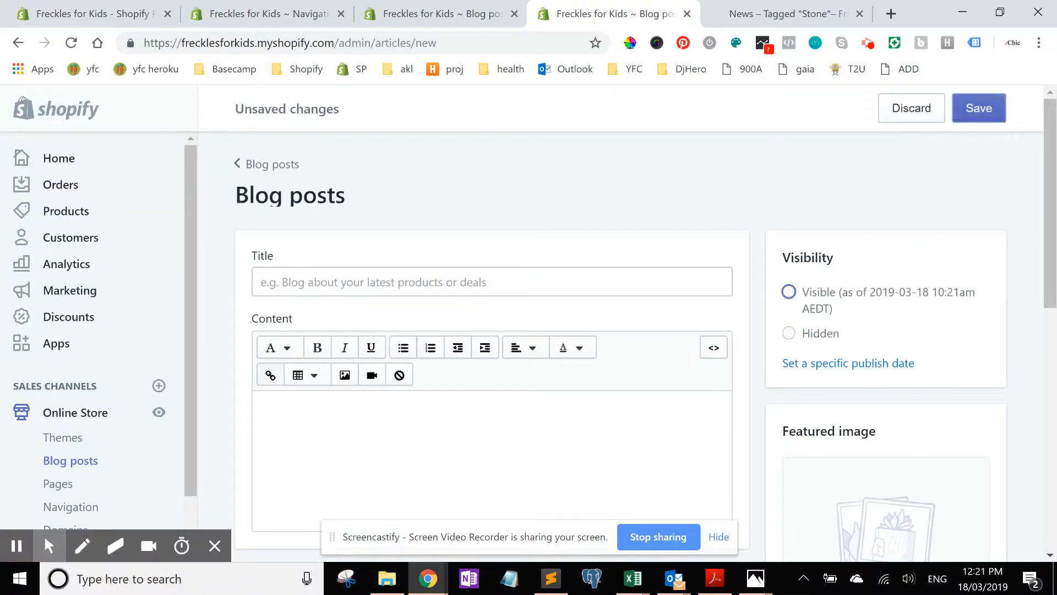
drag(1053, 208, 1054, 382)
click(886, 446)
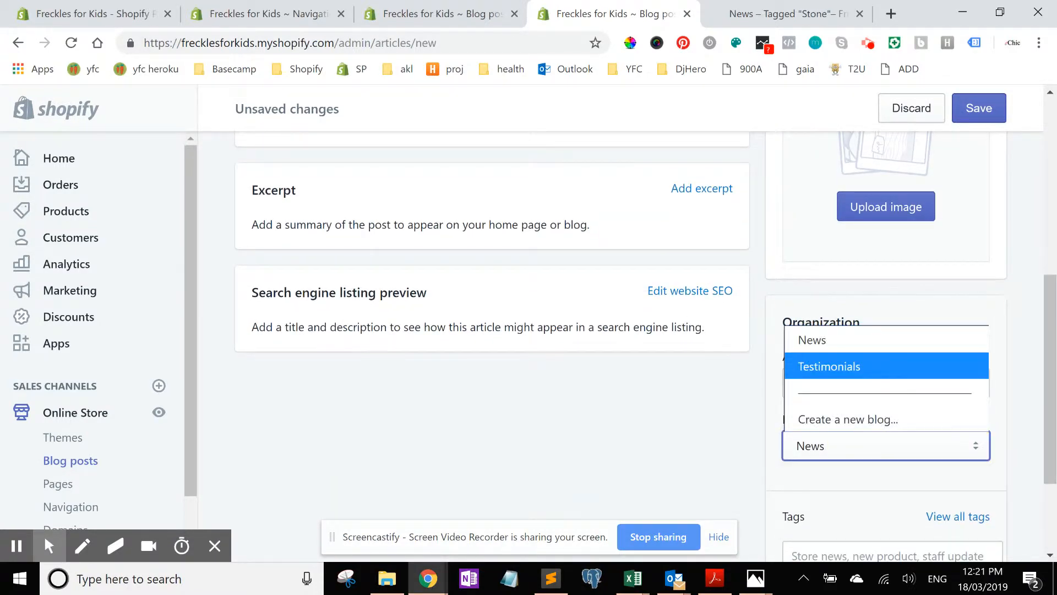
click(842, 366)
drag(1051, 323, 1051, 144)
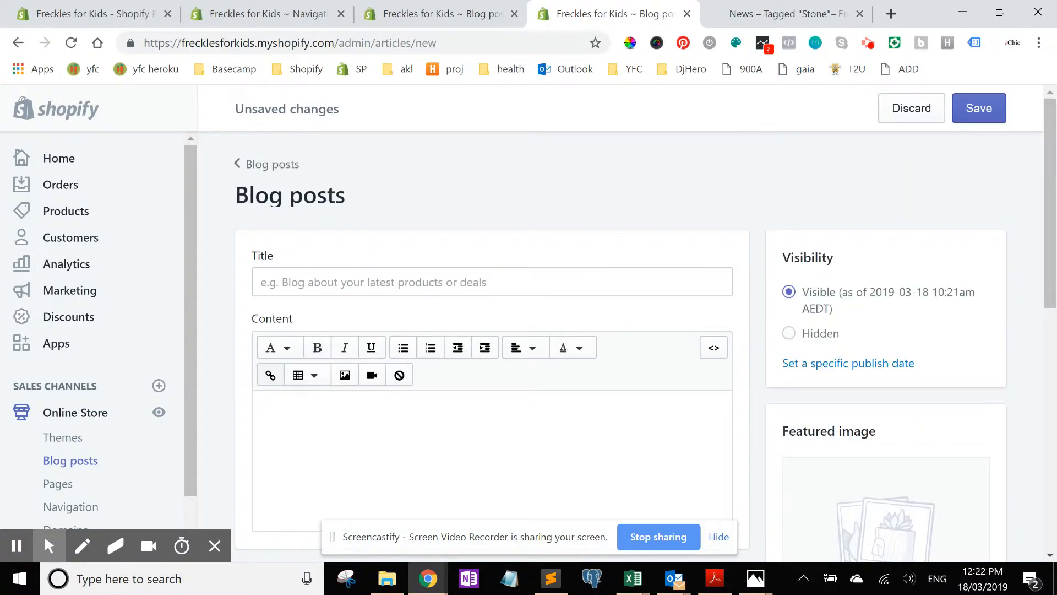
Step: Title the new post These guys were great
click(418, 283)
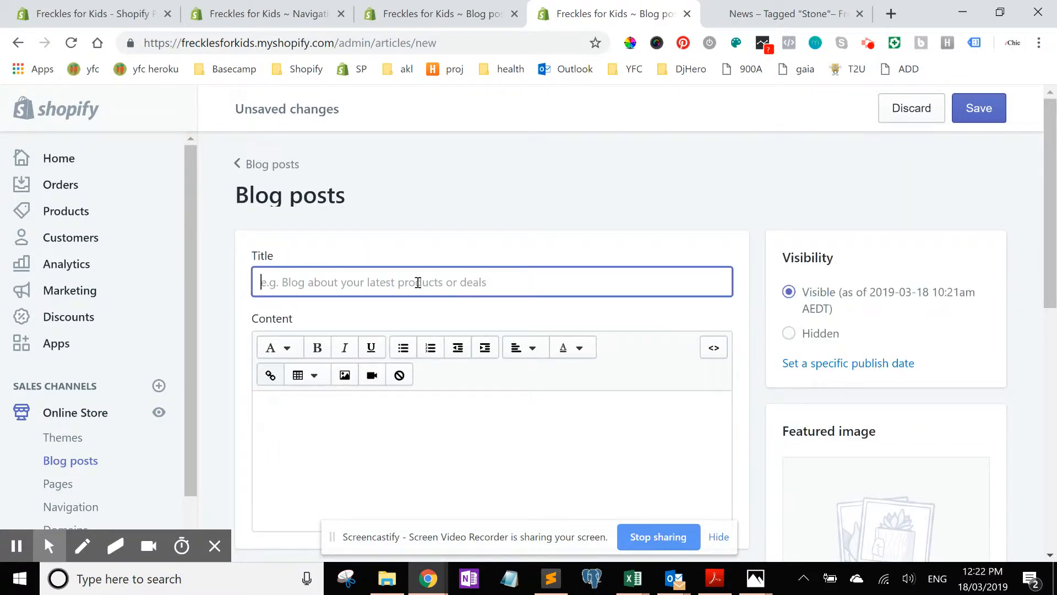
text(T)
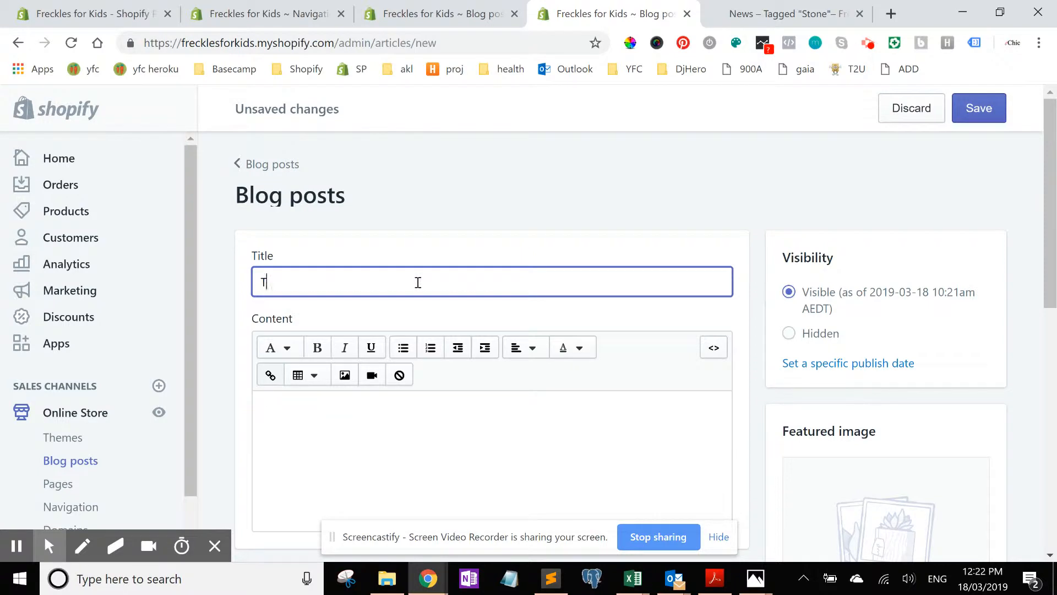
text(hese guys were great)
Step: Write the content paragraph: It felt like no sooner had I pressed the 'buy' button than my parcel was delivered
key(Tab)
text(It felt l)
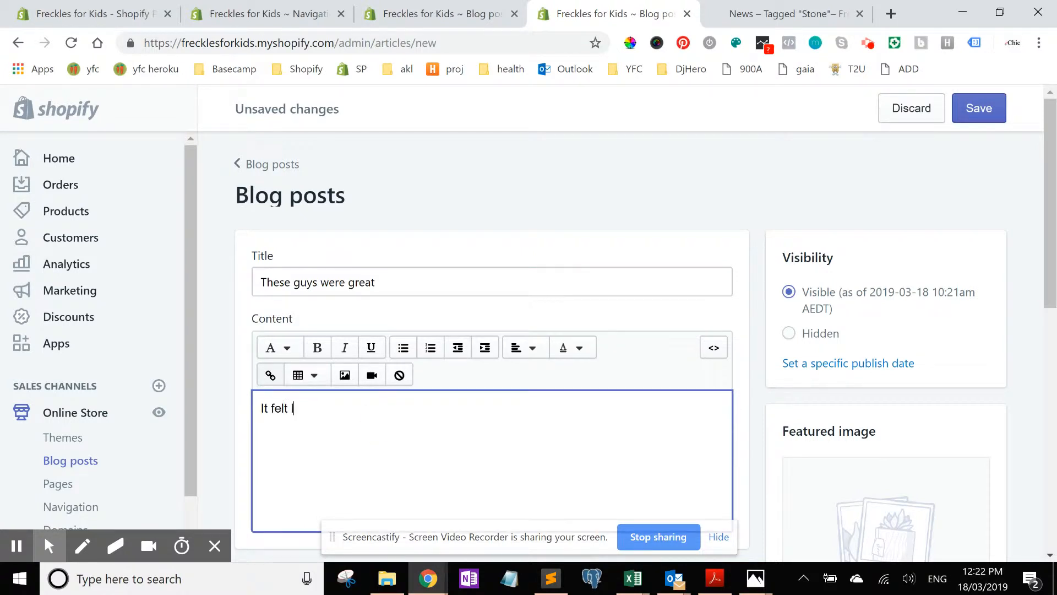
text(ike no sooner had I pressed)
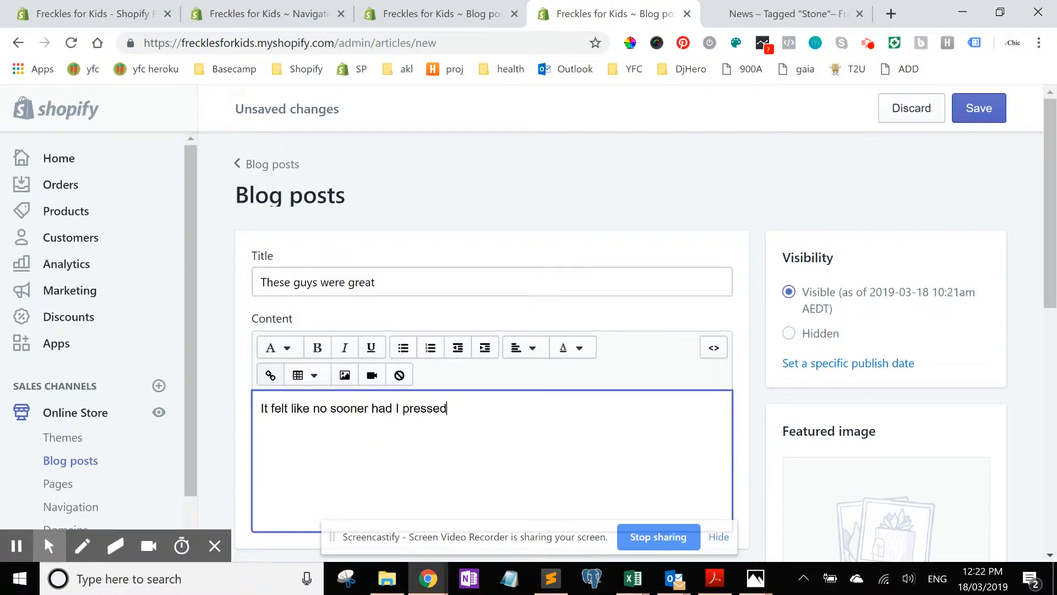
text( the 'buy' button than my parcek)
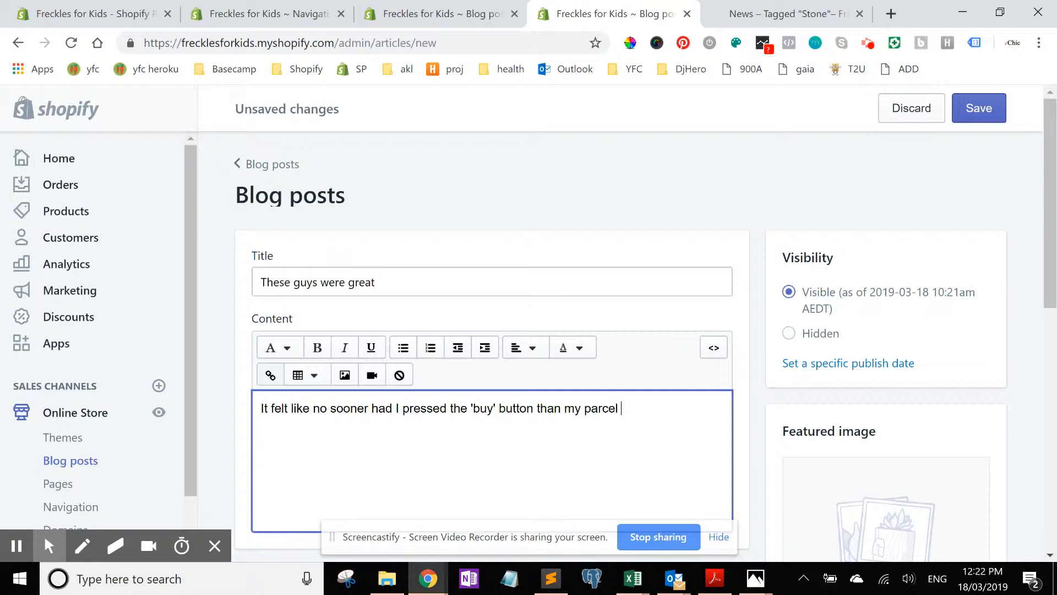
text(was delivered)
key(Return)
key(Return)
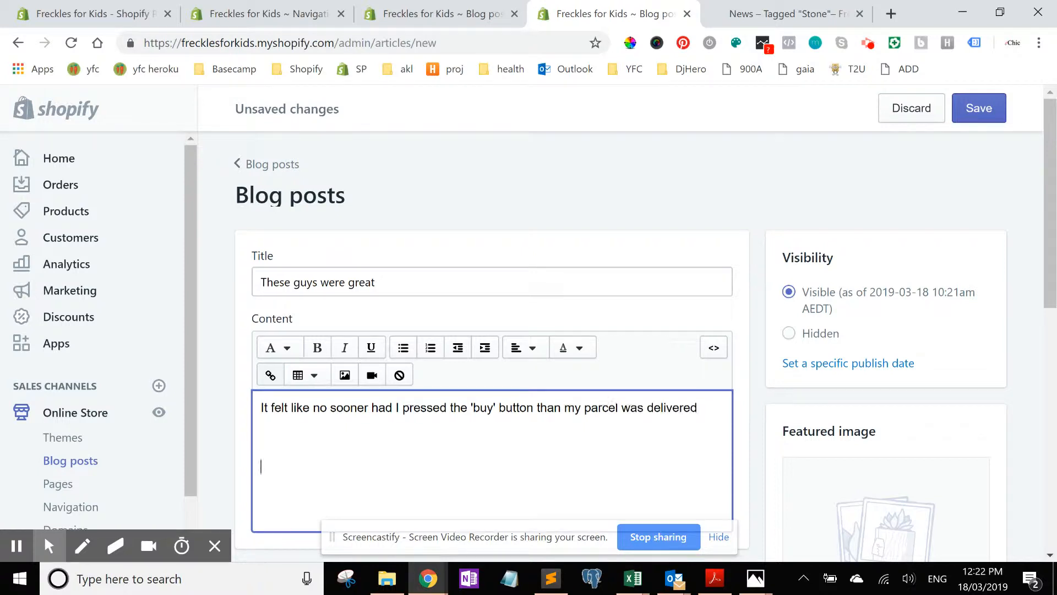
Step: Add a second content line: The quick browk fox jumps over the lazy dog
text(https://frecklesforkids.myshopify.com/blogs/news/tagged/testimonials)
key(ctrl+z)
text(The qu)
key(BackSpace)
text(uick browk fox)
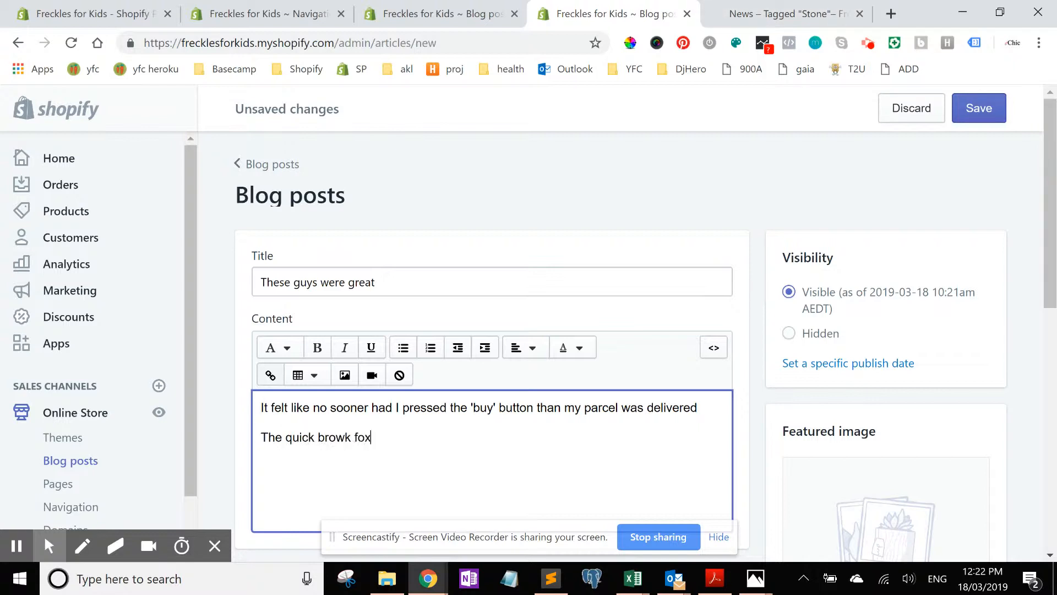
text( jumps over the lazy dog)
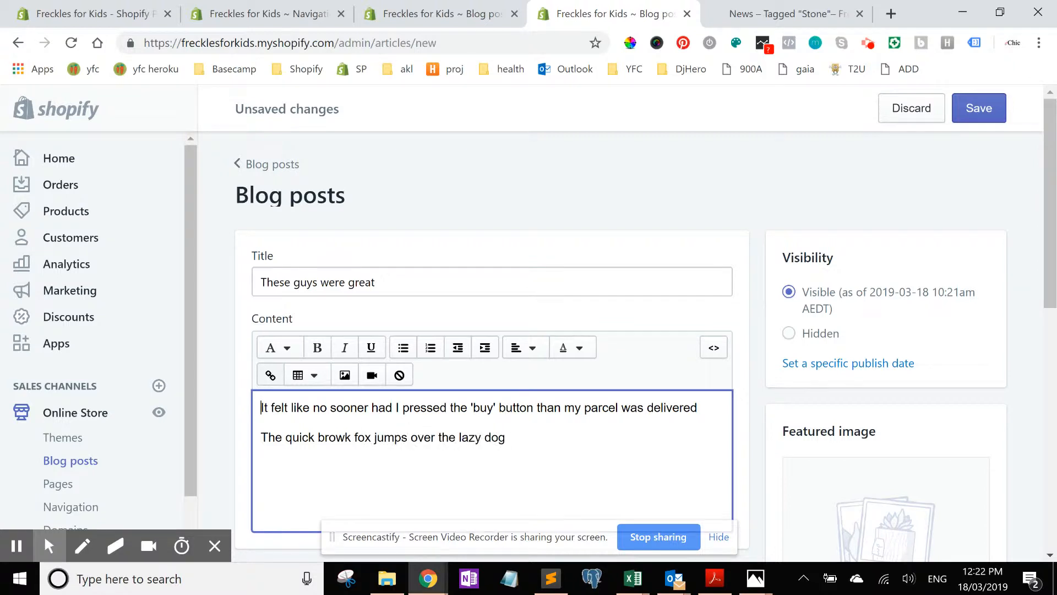
Step: Copy the first content sentence into a new excerpt for the post
drag(261, 408, 698, 408)
key(ctrl+c)
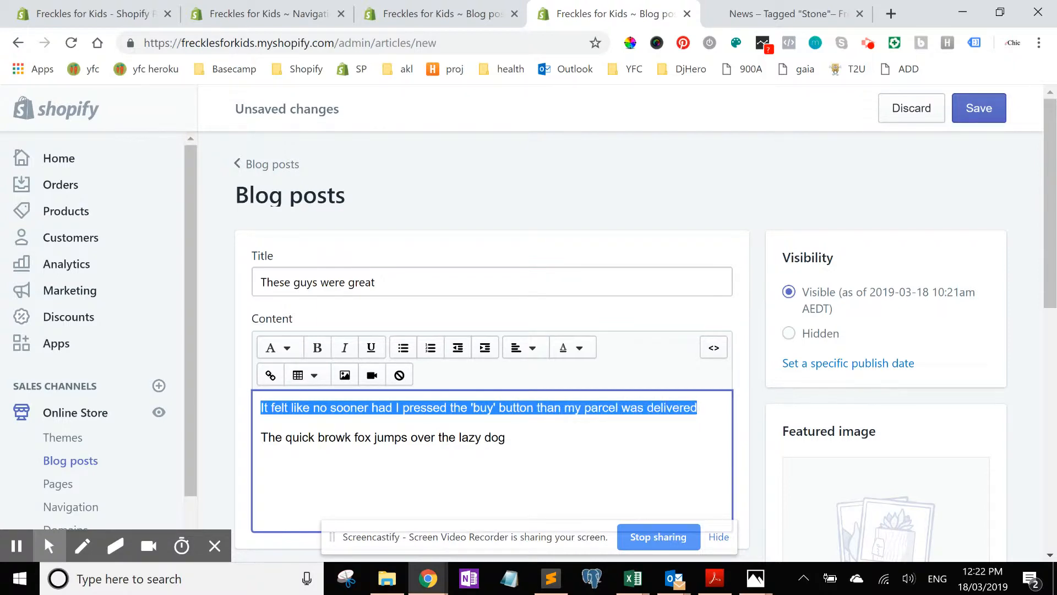
drag(1050, 243, 1050, 350)
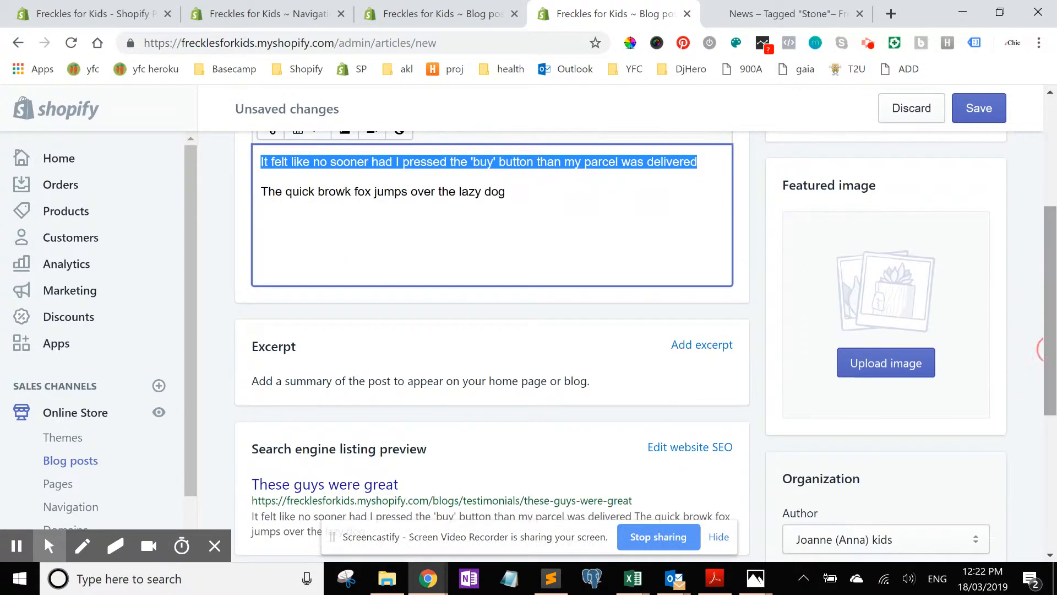
click(702, 345)
click(261, 477)
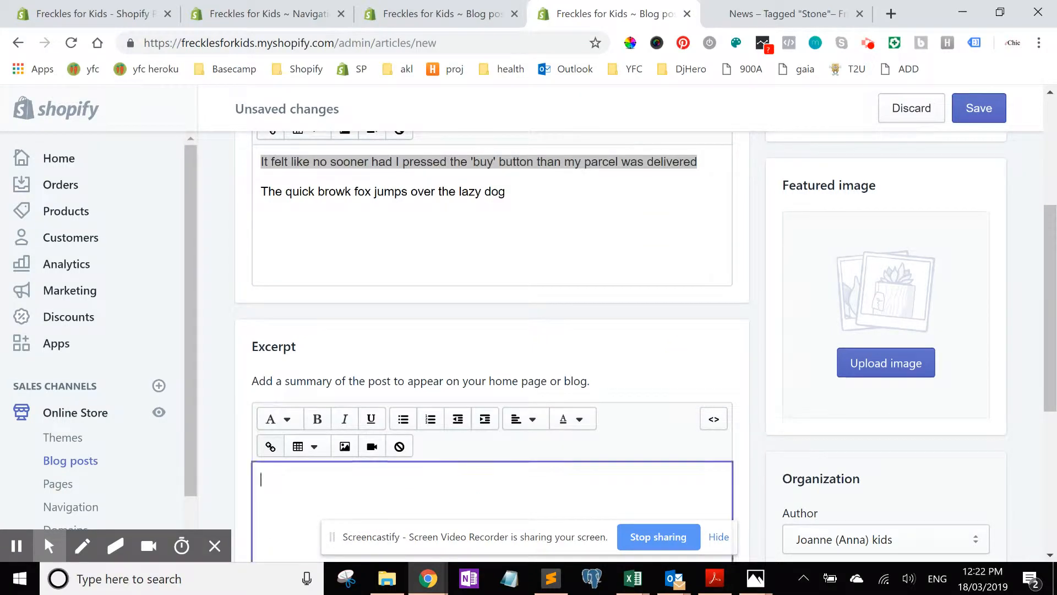
key(ctrl+v)
Step: Upload a featured image of a wooden dachshund pull toy for the post
drag(1050, 309, 1050, 364)
click(886, 233)
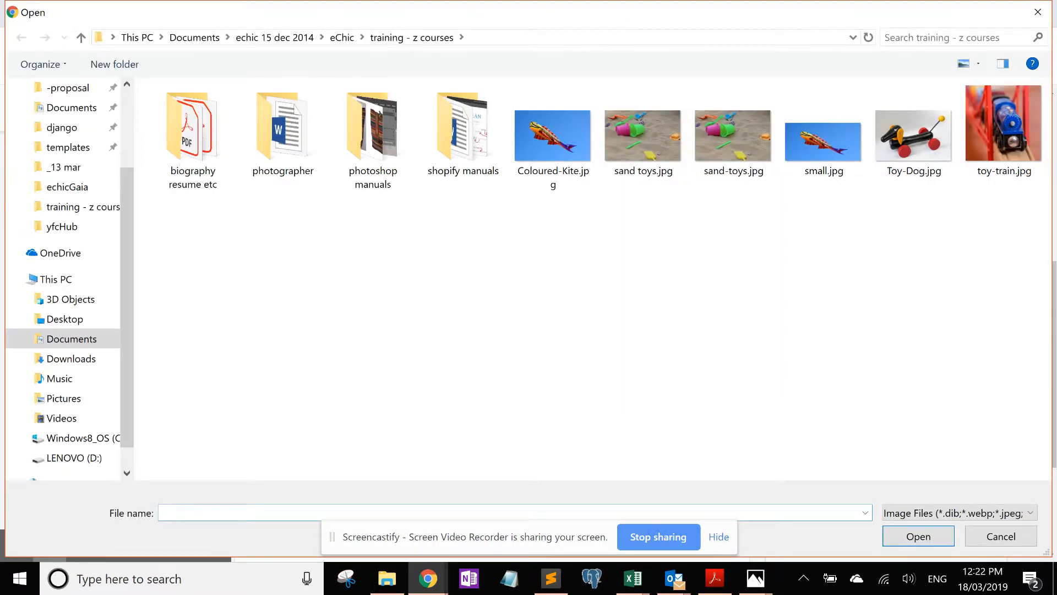
double_click(900, 159)
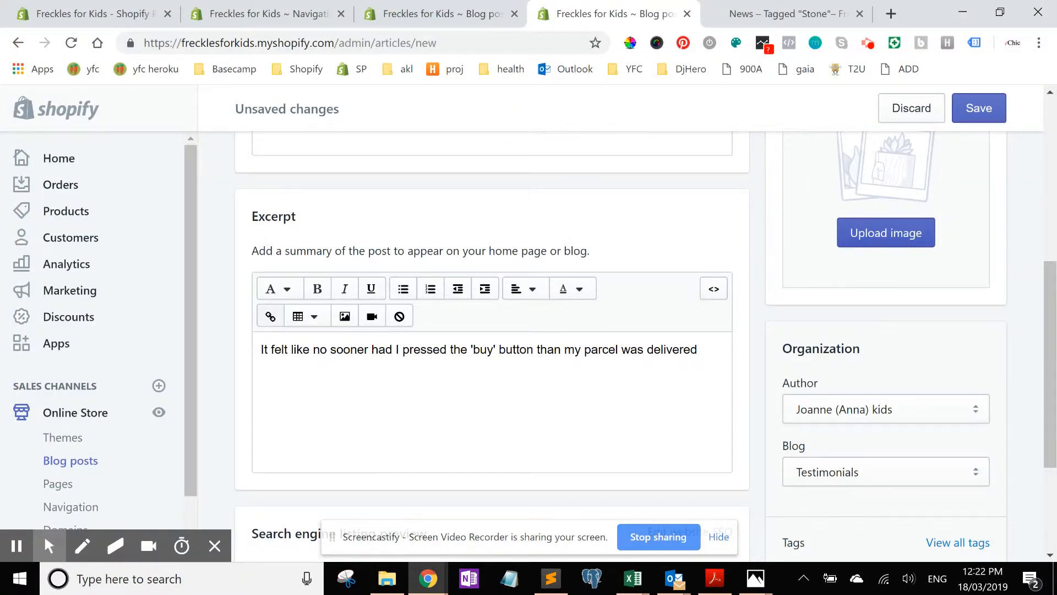
scroll(492, 331, down, 2)
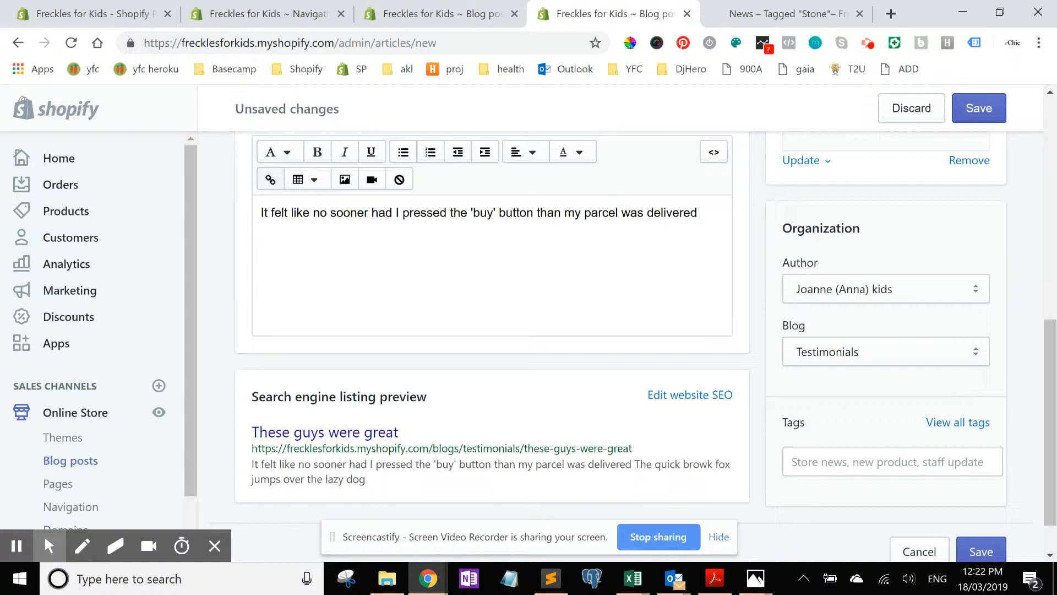
Step: Add the tags testimonials and toys to the post
click(892, 461)
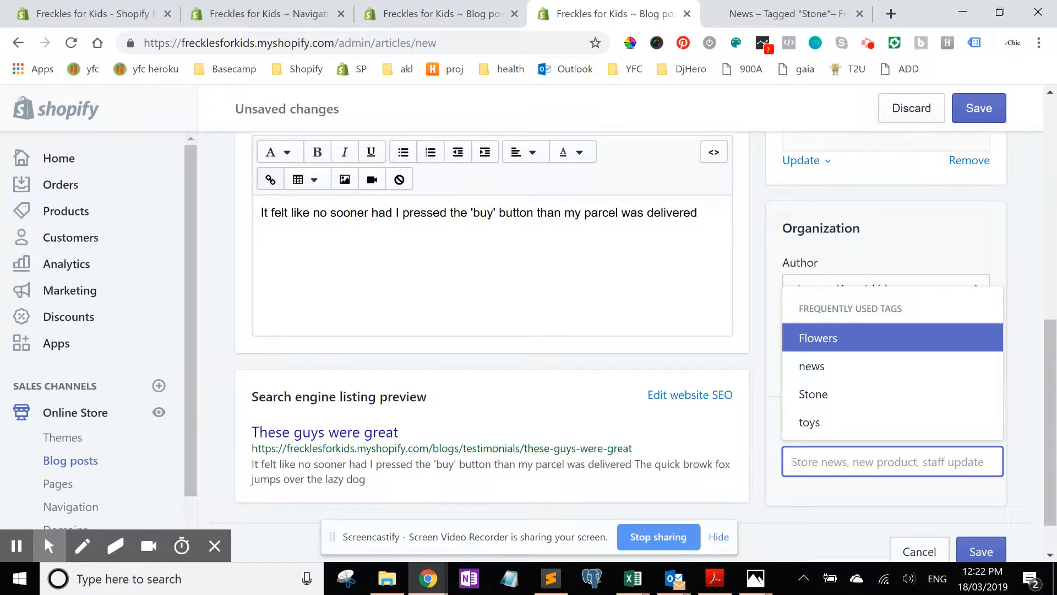
text(testimonials)
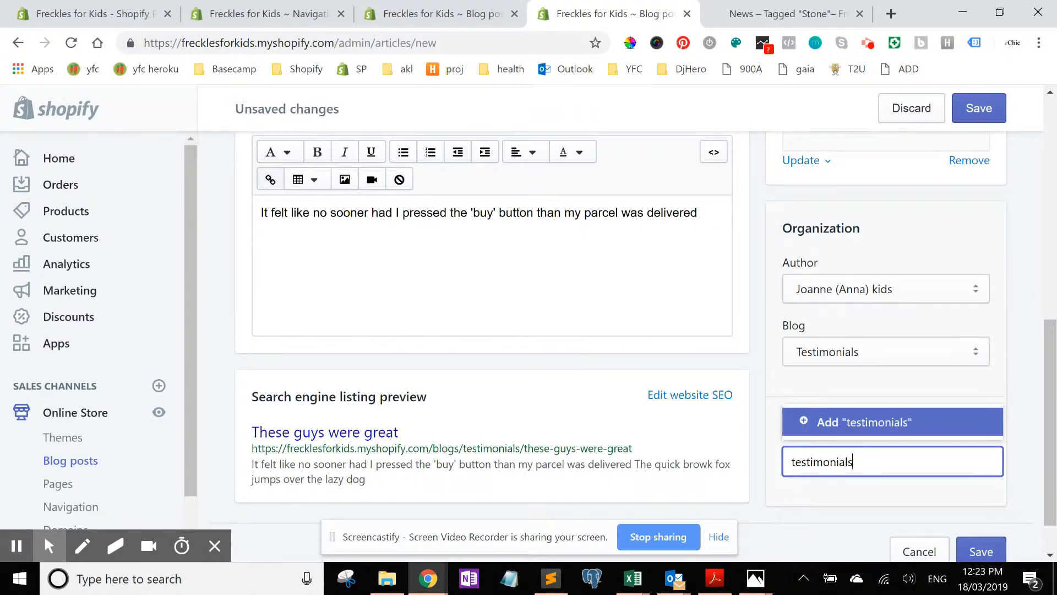
key(Return)
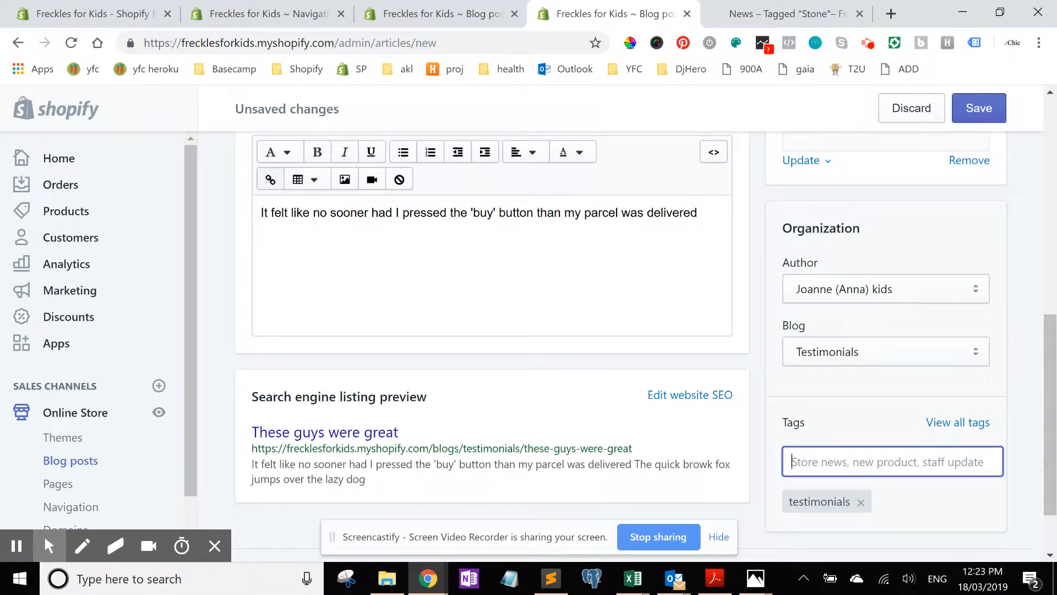
text(toys)
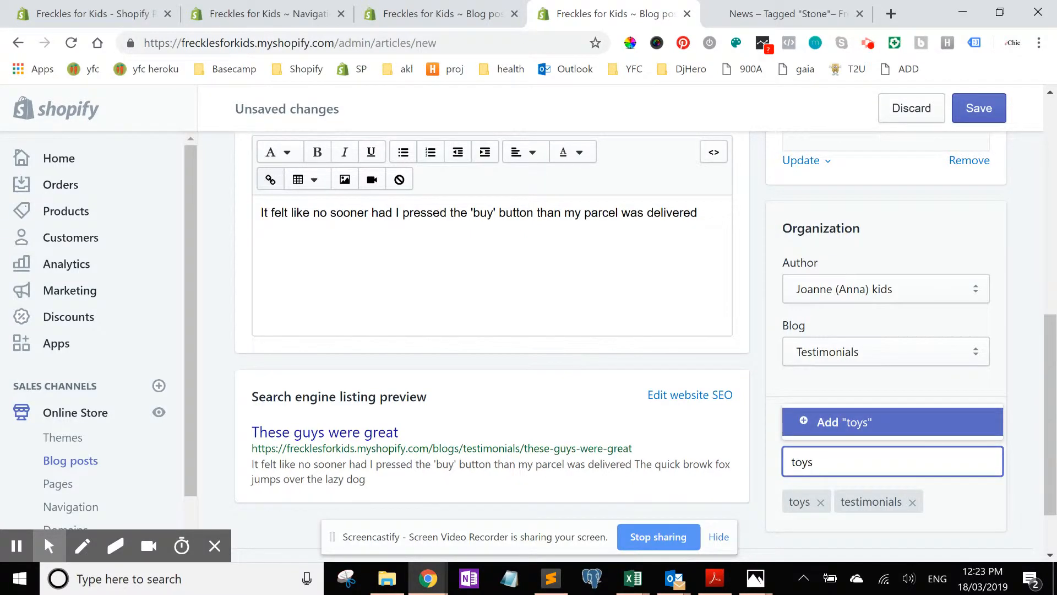
key(BackSpace)
key(BackSpace)
key(BackSpace)
key(BackSpace)
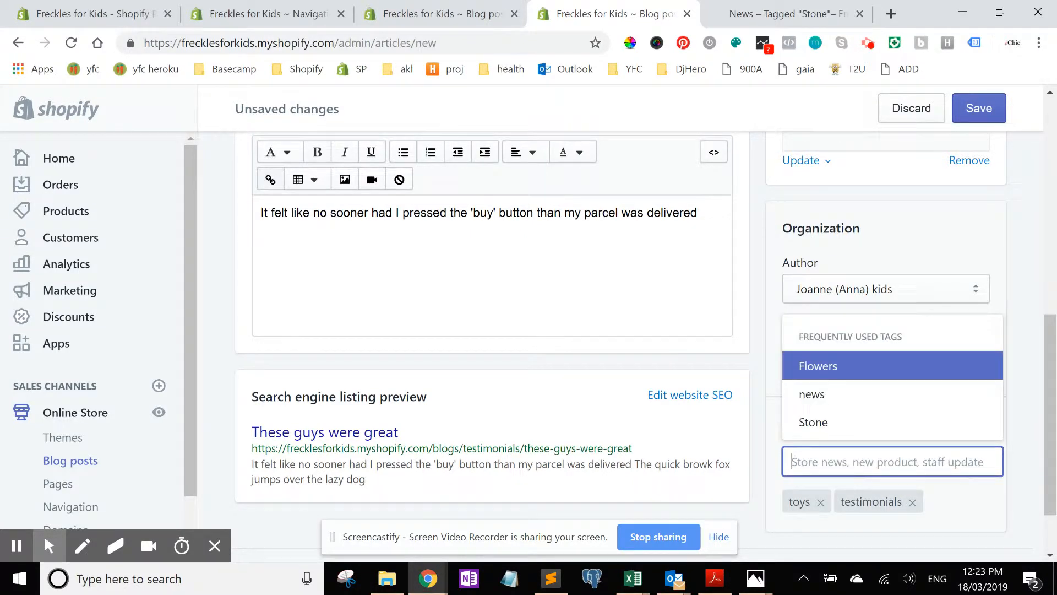
Step: Add the tag fast delivery and save the new post
text(fast delivvery)
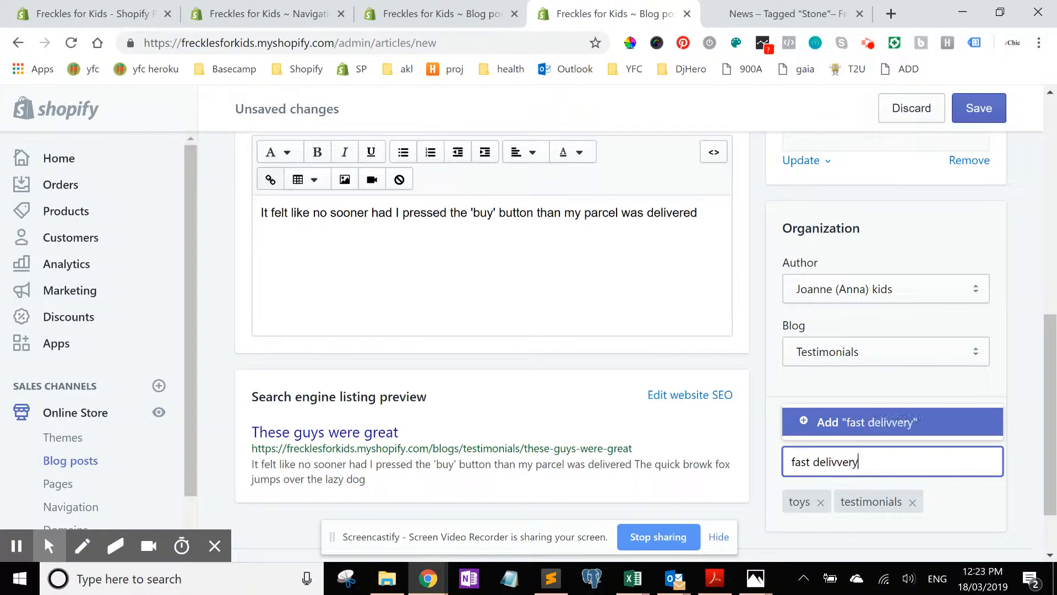
key(BackSpace)
key(BackSpace)
key(BackSpace)
key(BackSpace)
text(ery)
key(Return)
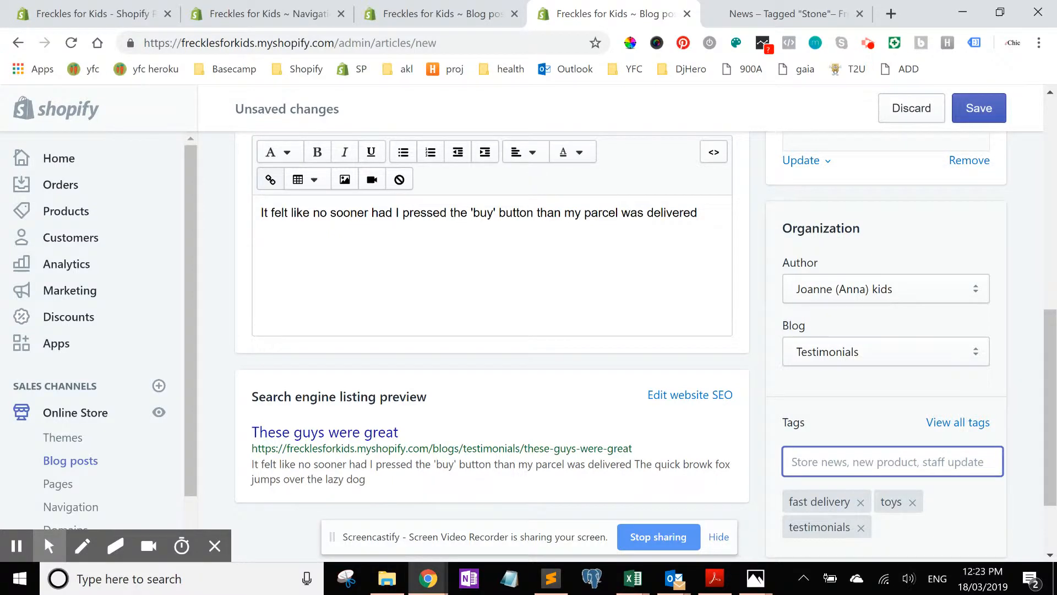
click(974, 107)
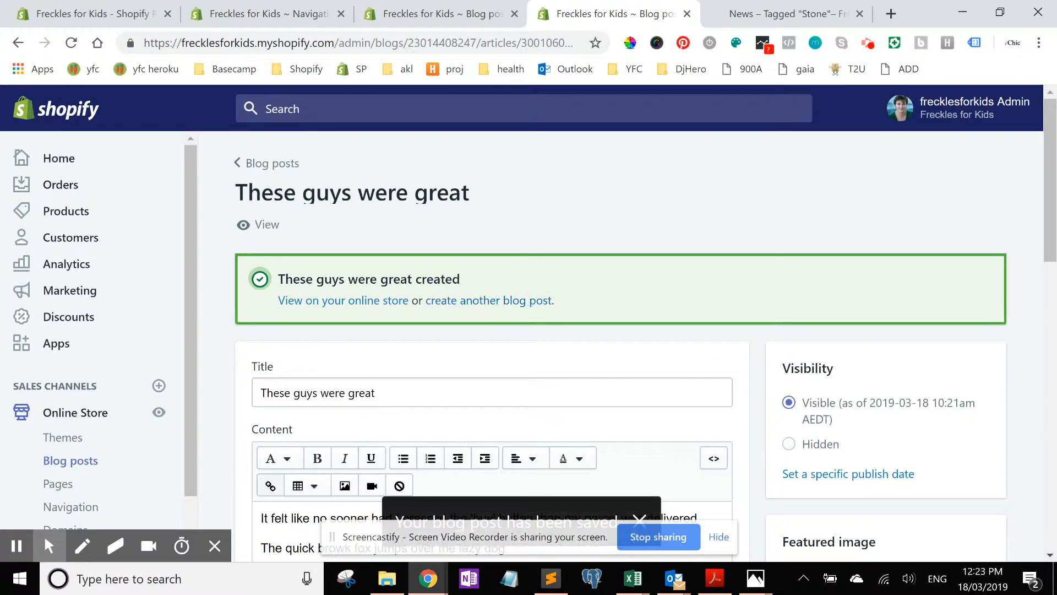
scroll(621, 331, down, 3)
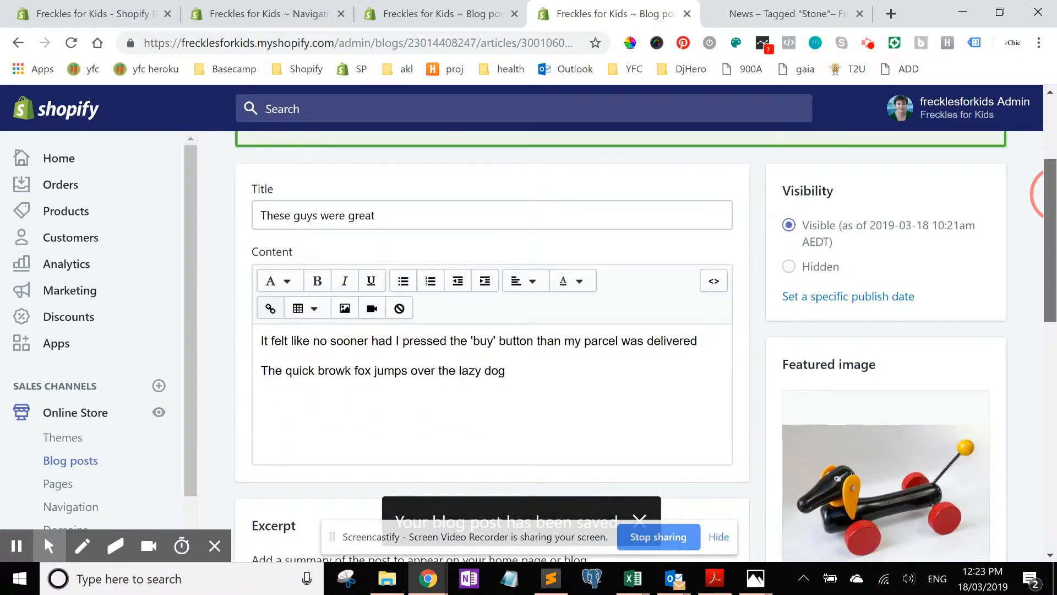
scroll(1051, 194, up, 3)
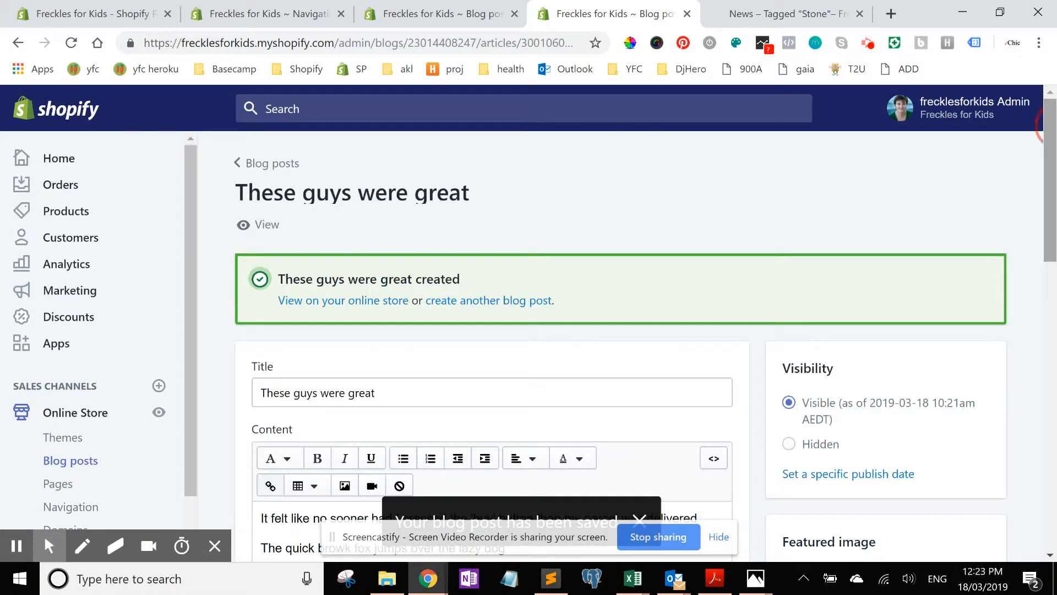
Step: View the new post on the online store and return to the post editor
click(269, 225)
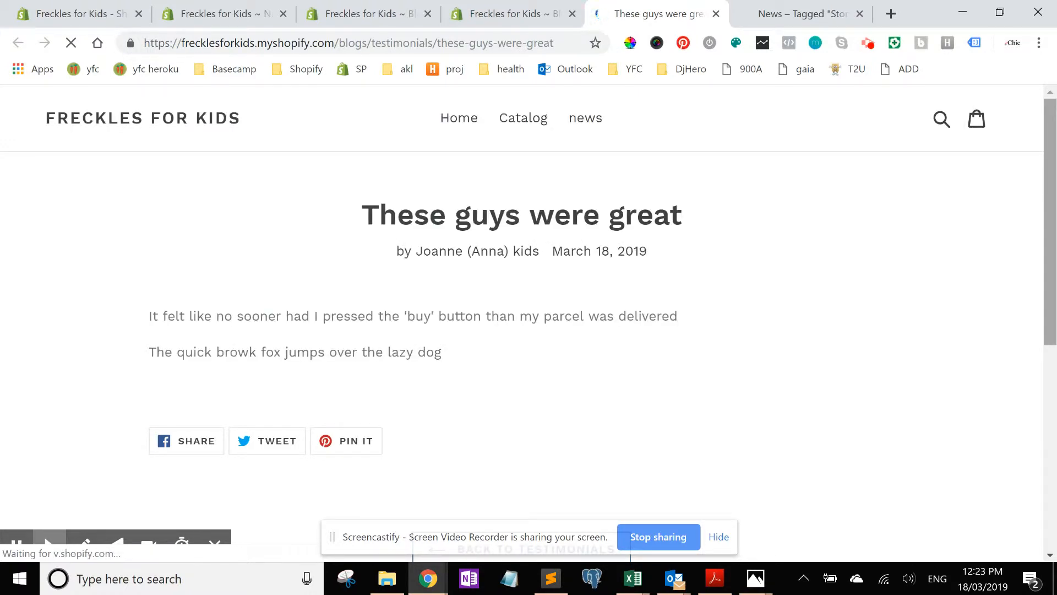
scroll(529, 330, down, 3)
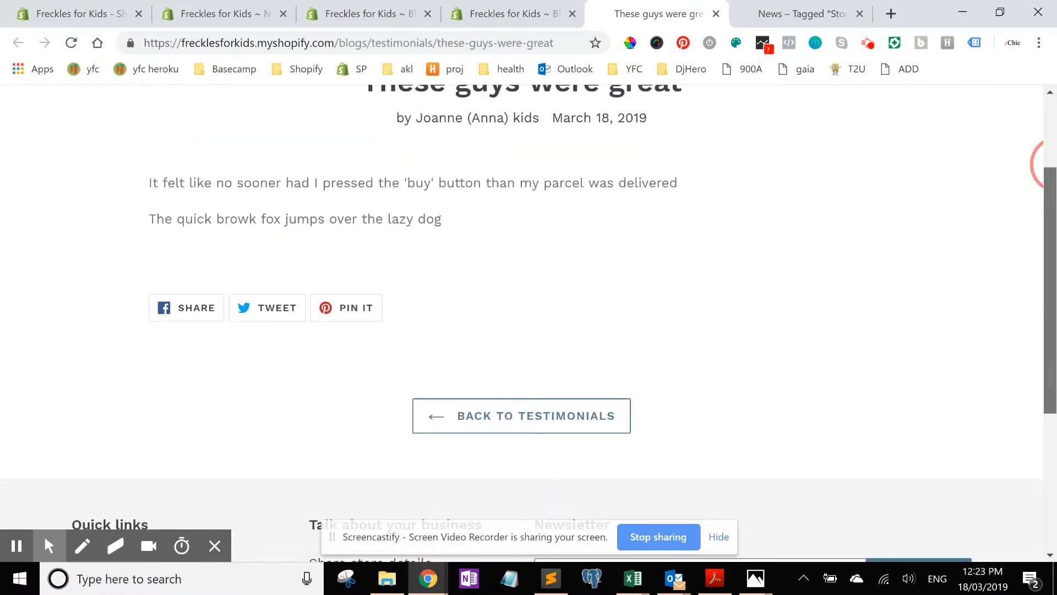
scroll(529, 331, up, 3)
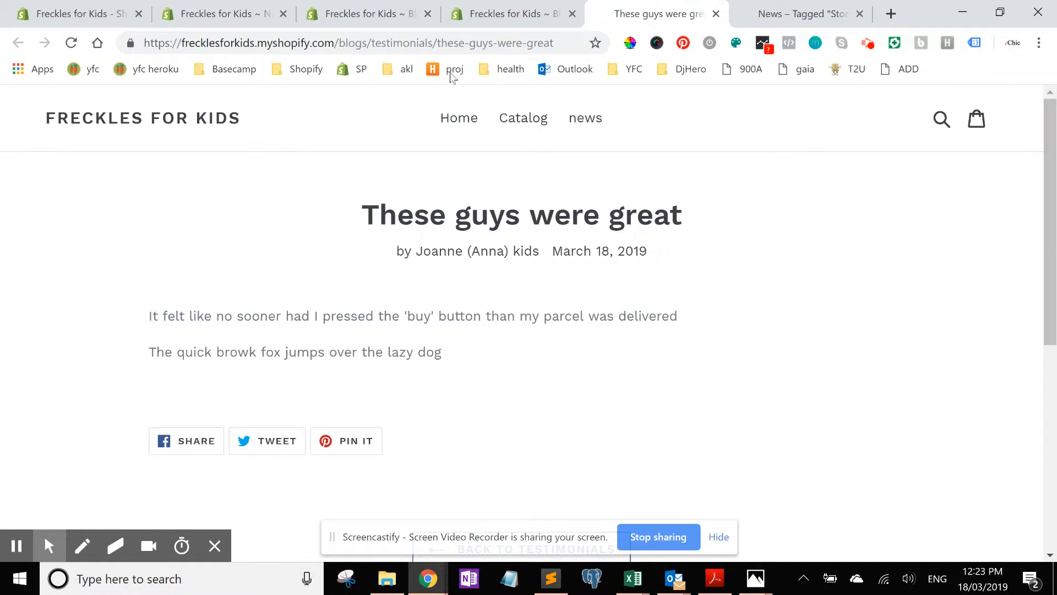
click(505, 22)
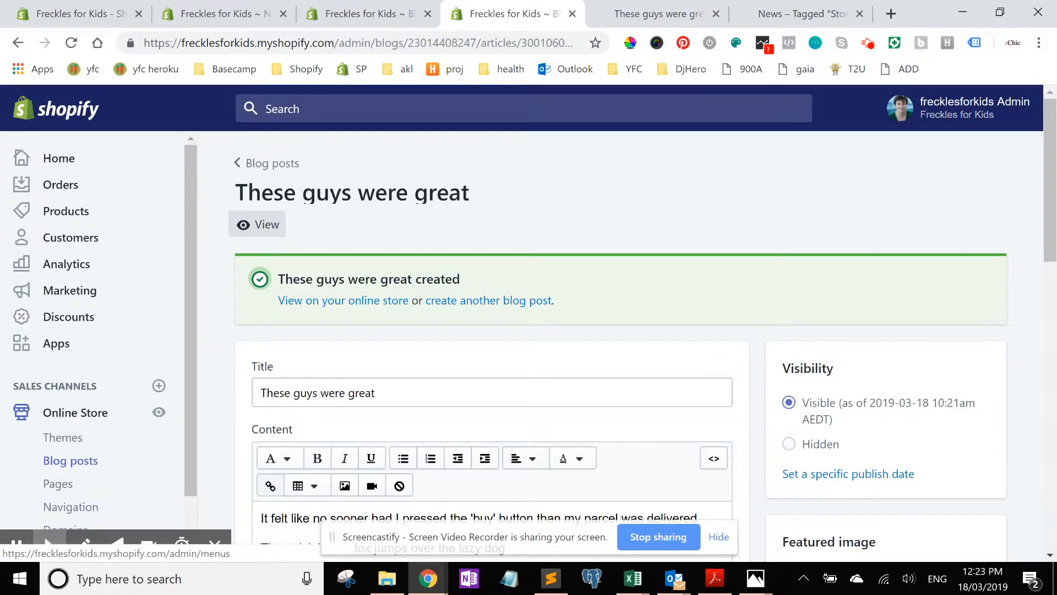
Step: Open the main menu in Navigation and rename its news item to News
ctrl+click(70, 507)
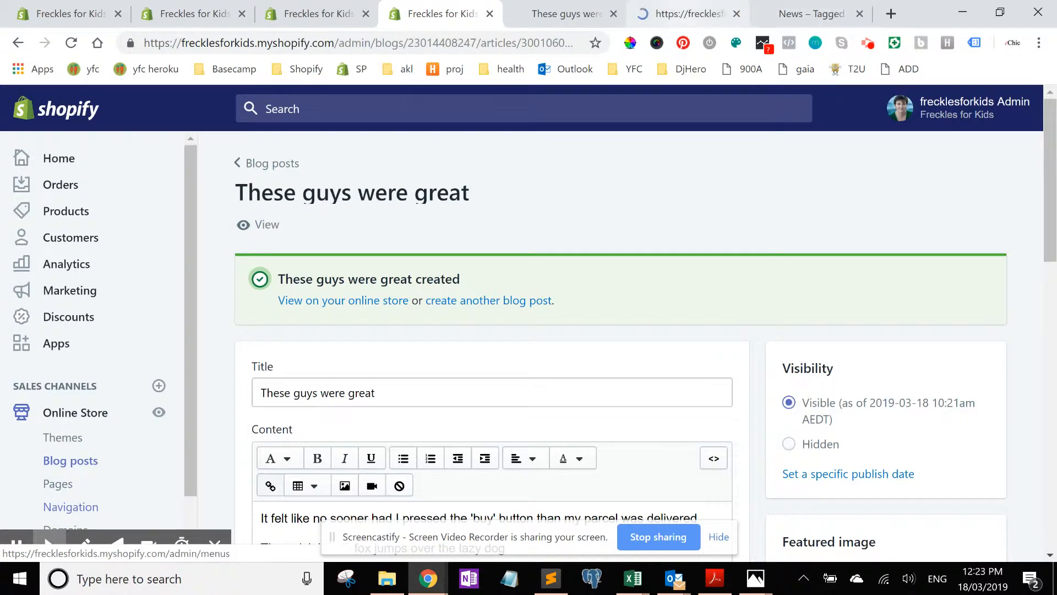
click(689, 15)
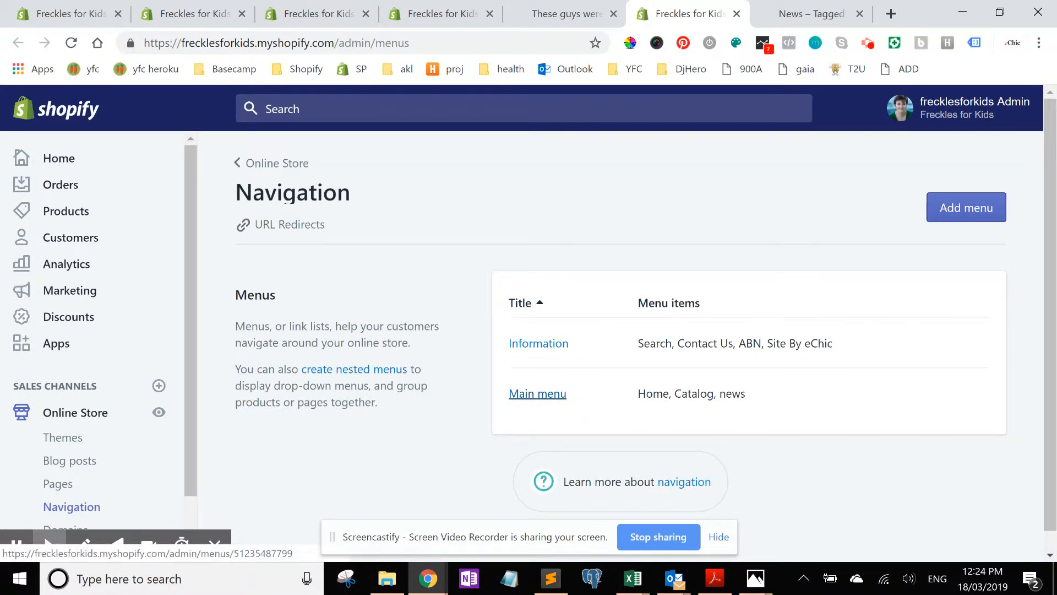
click(537, 393)
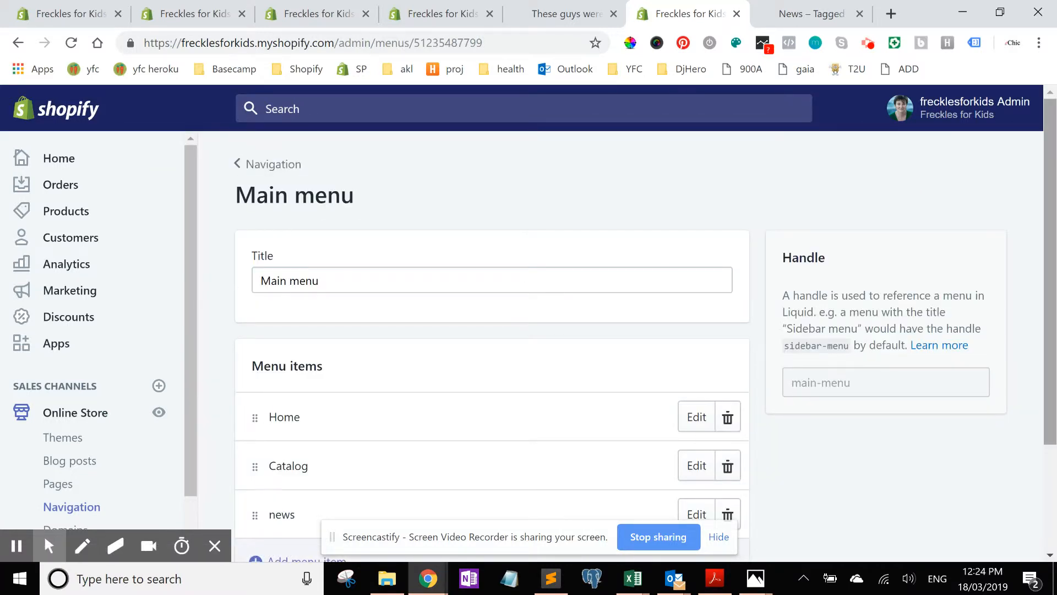
drag(1050, 183, 1050, 356)
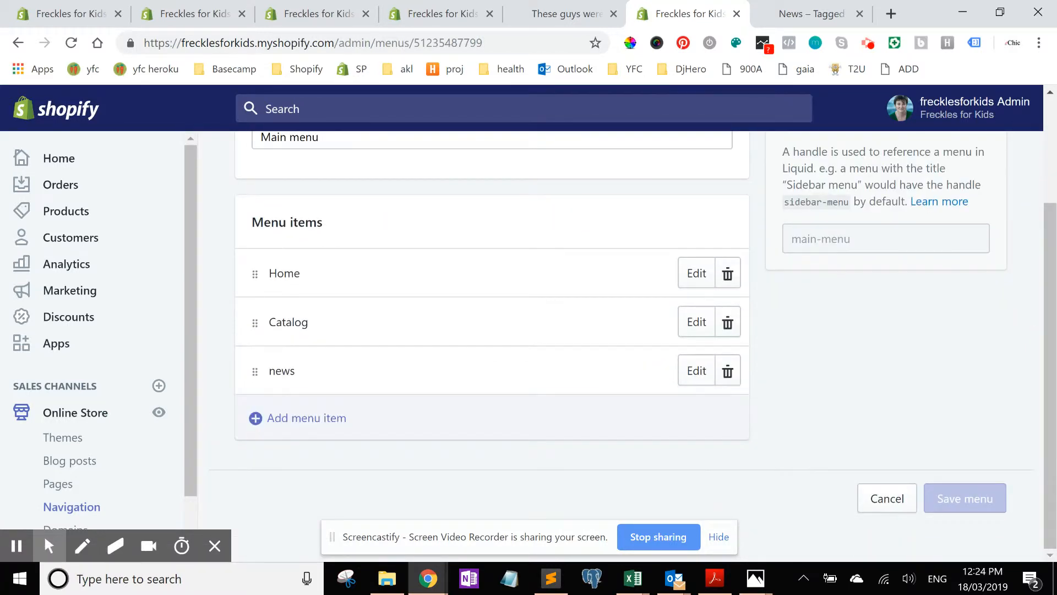
click(697, 371)
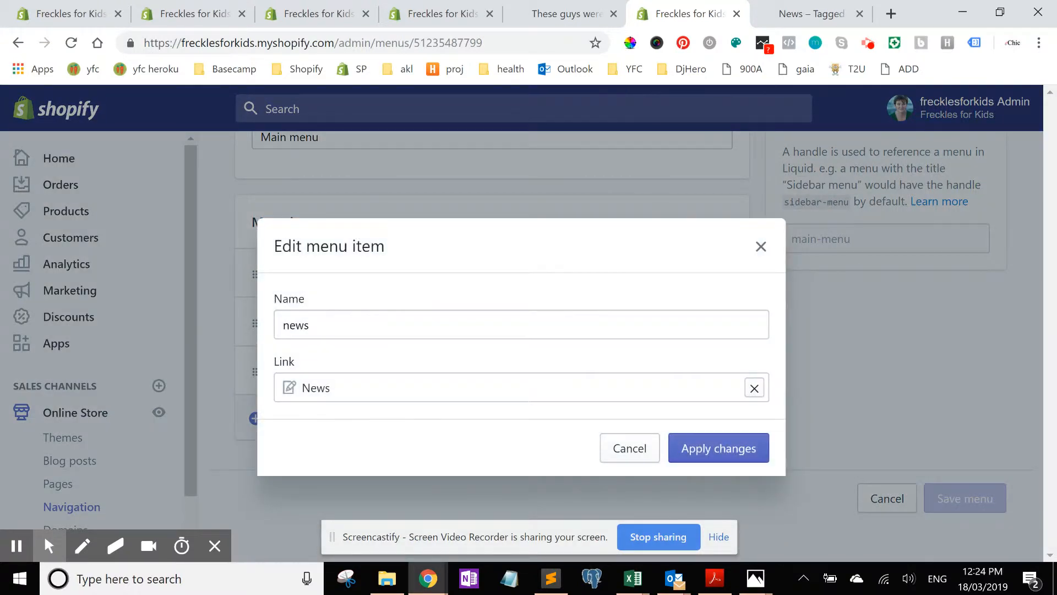
click(314, 319)
key(Home)
key(shift+Right)
text(N)
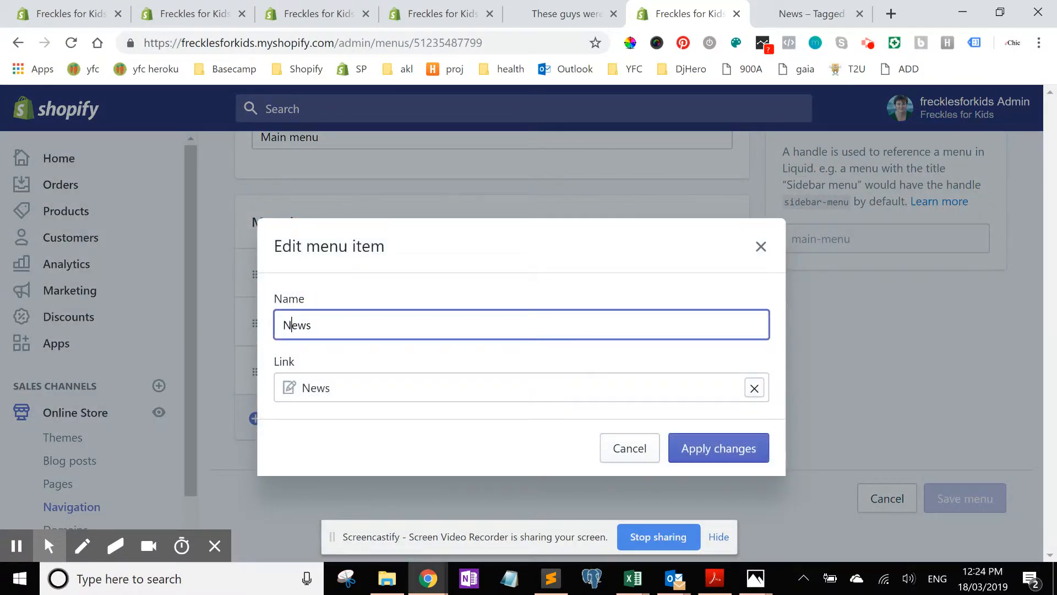
click(718, 448)
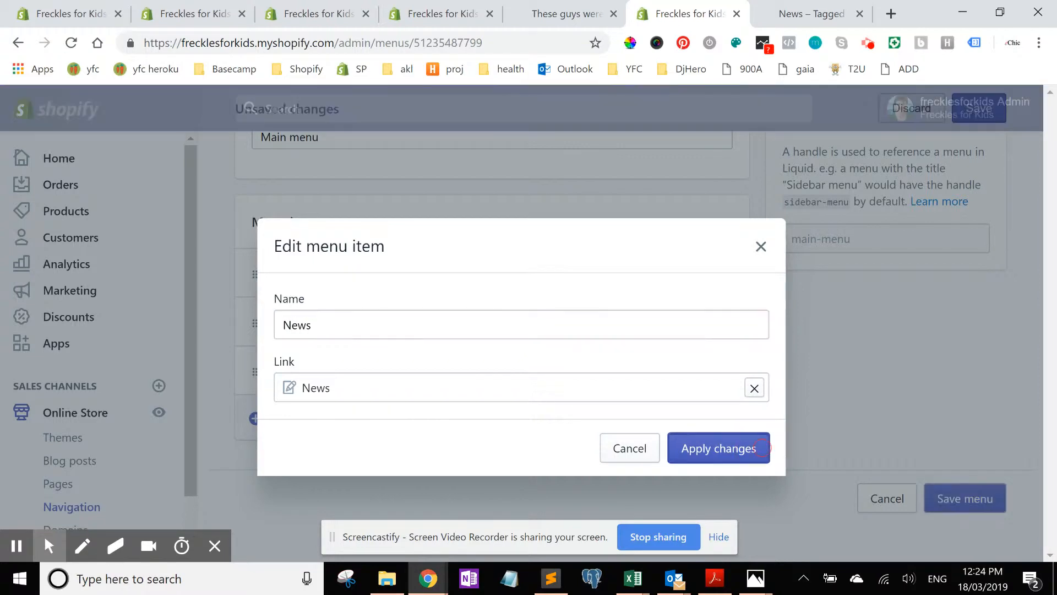
Step: Add a Testimonials menu item linking to the Testimonials blog
click(349, 418)
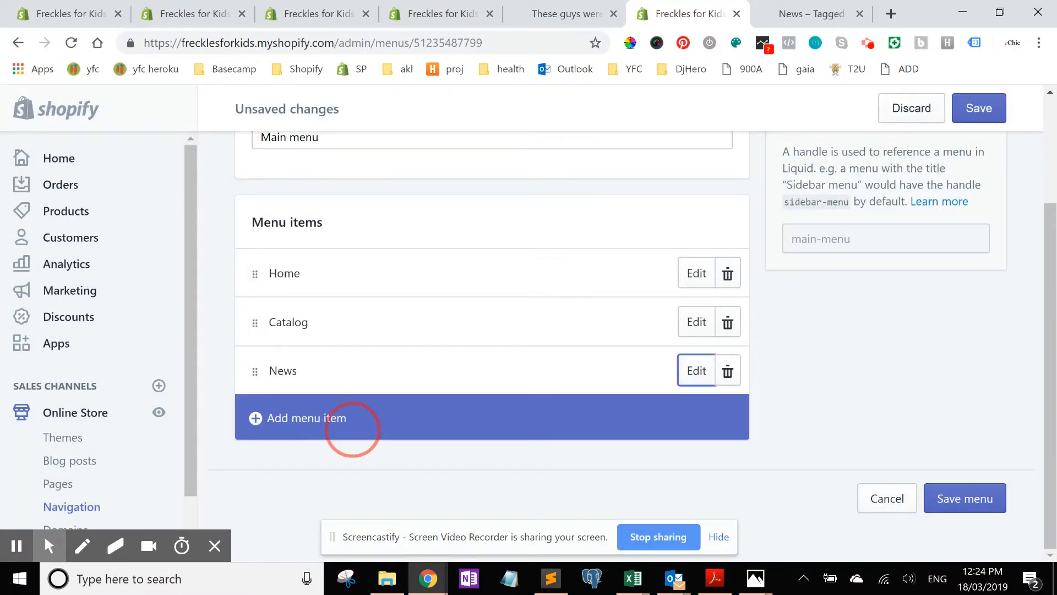
click(309, 325)
text(Tes)
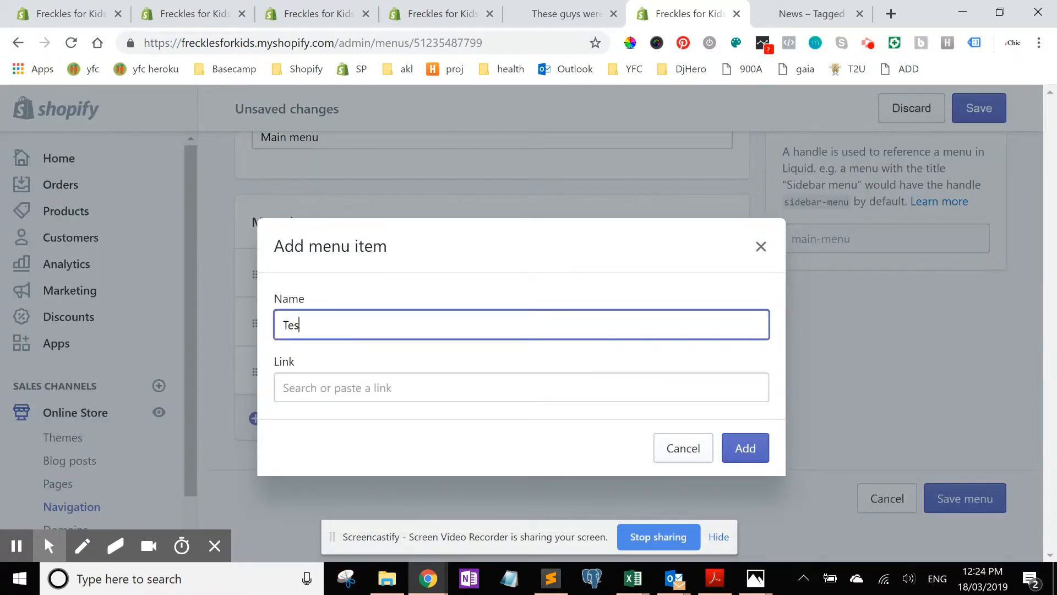
text(timonials)
key(Tab)
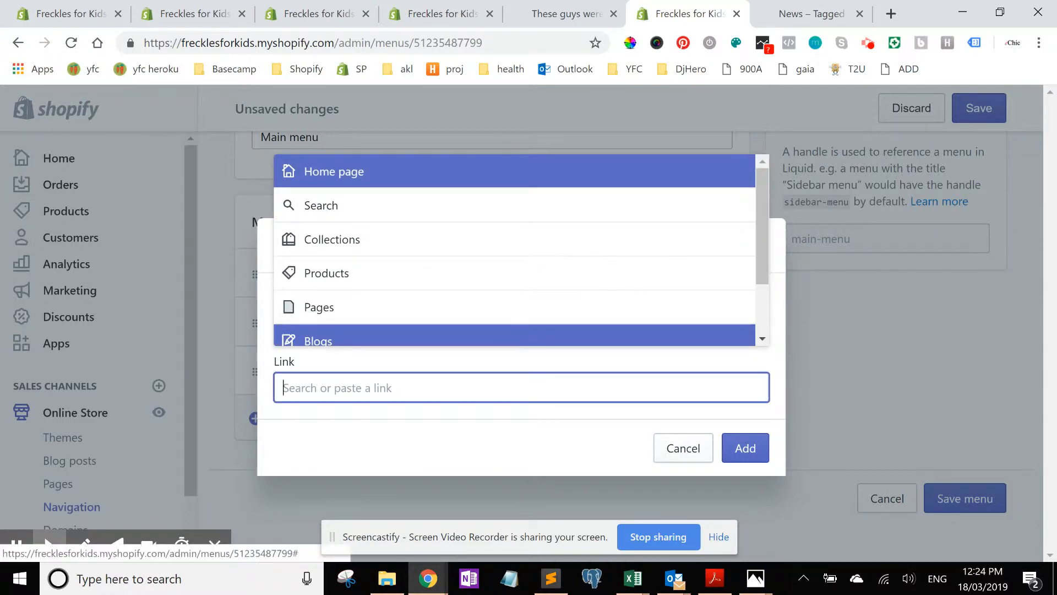
click(321, 341)
click(307, 328)
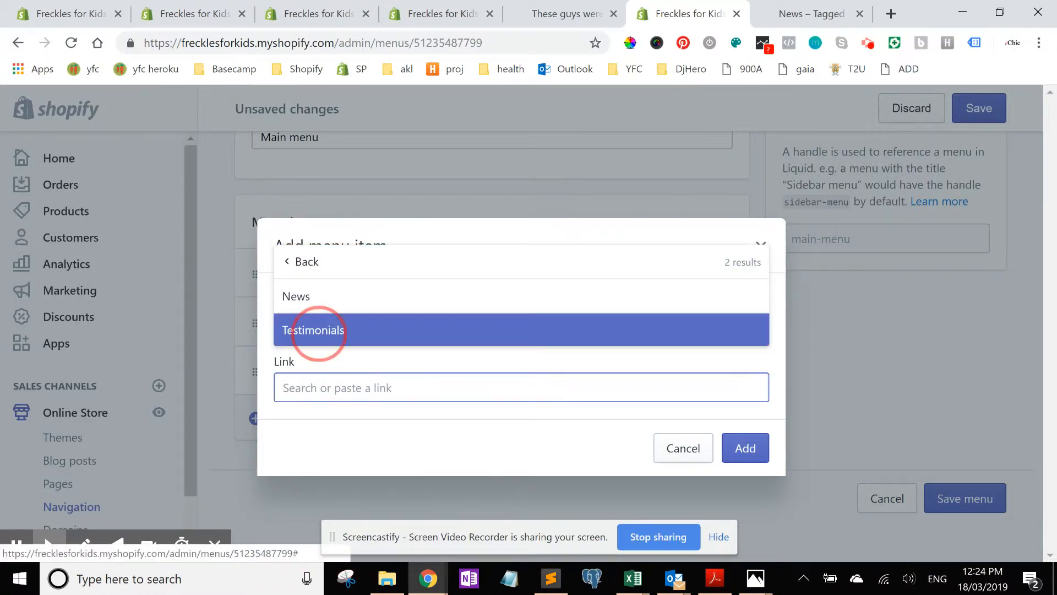
click(733, 449)
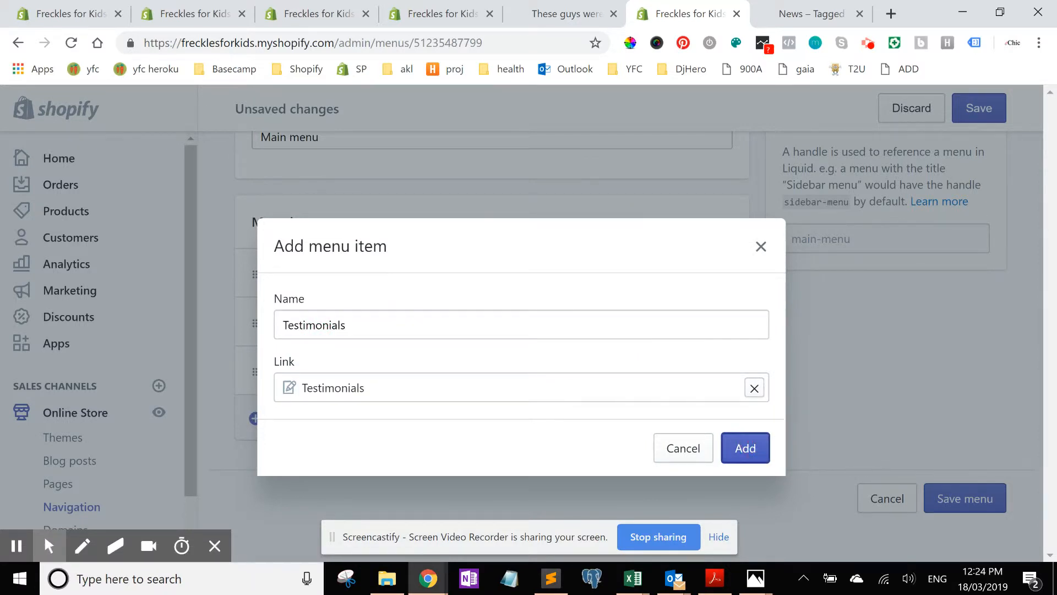
Step: Start another menu item named Fast Shipping
drag(1051, 225, 1050, 276)
click(281, 417)
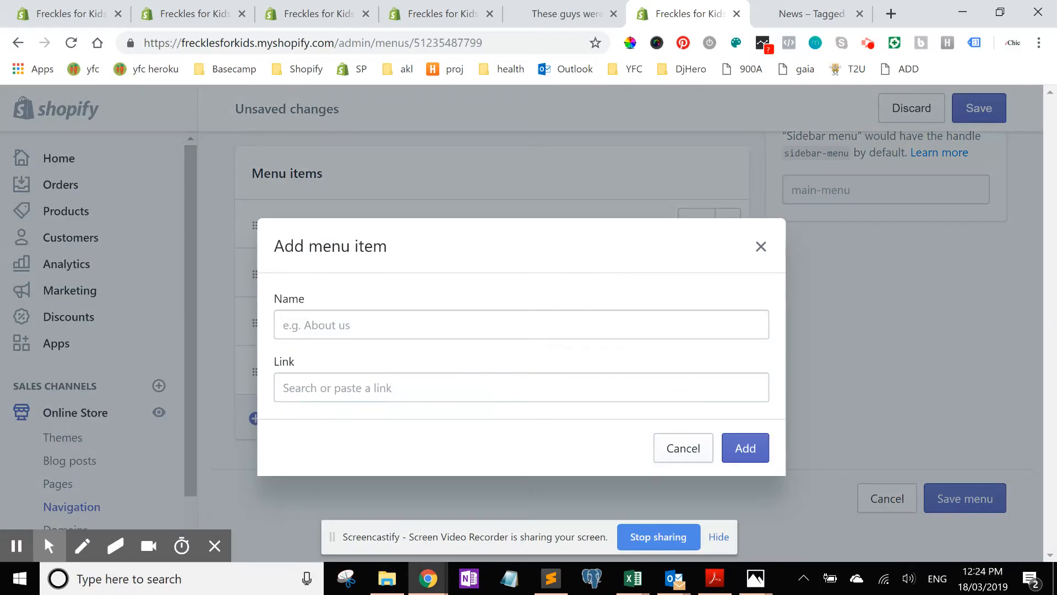
click(287, 324)
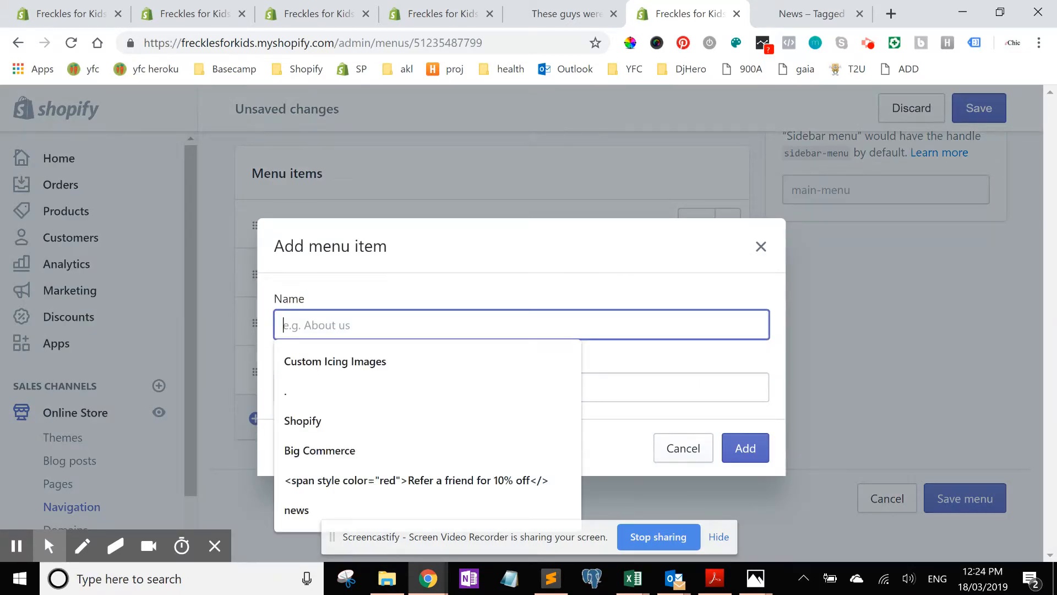
text(Fast)
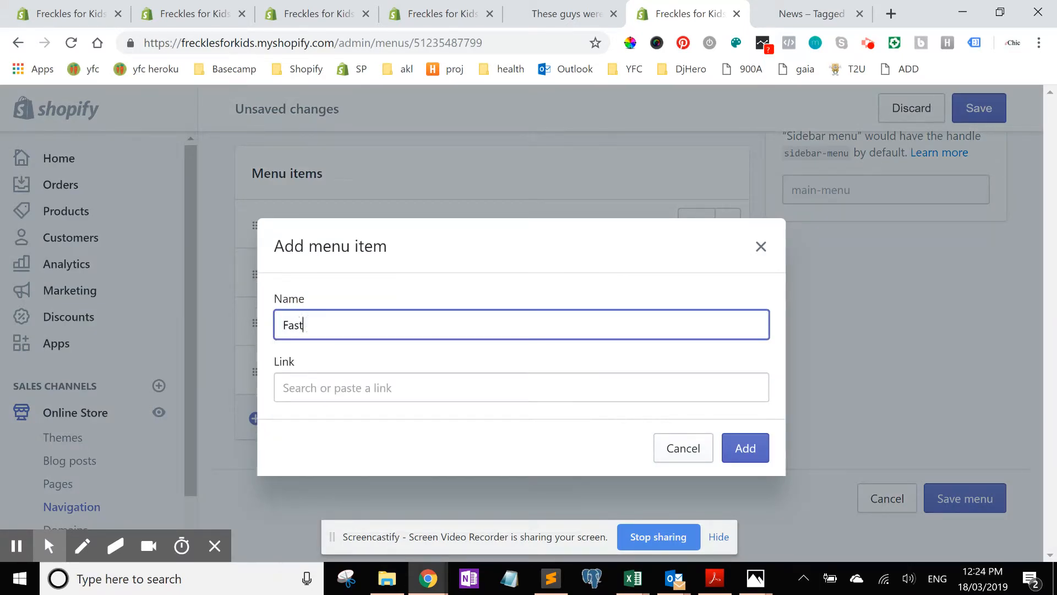
text( Shipping Testimi)
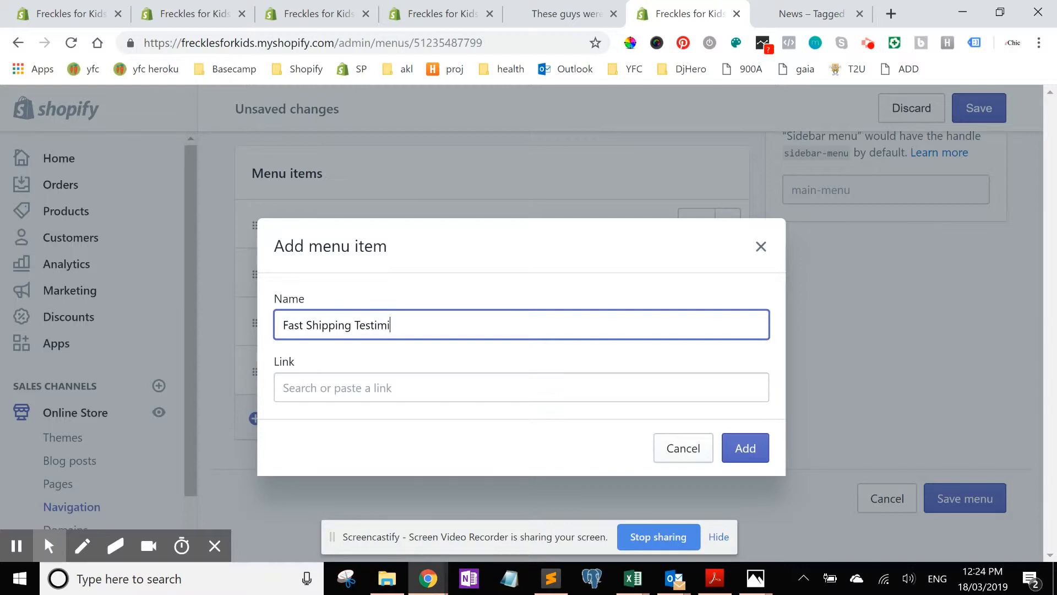
key(BackSpace)
key(BackSpace)
key(BackSpace)
key(BackSpace)
key(BackSpace)
Step: Open the Testimonials blog page on the online store
click(562, 14)
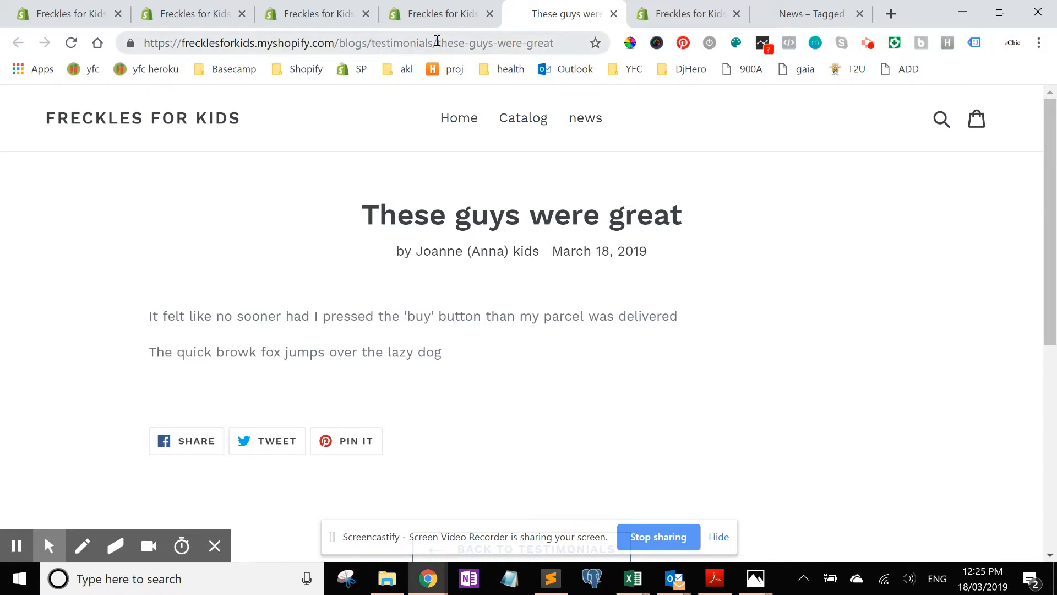
drag(436, 41, 797, 65)
key(BackSpace)
key(Return)
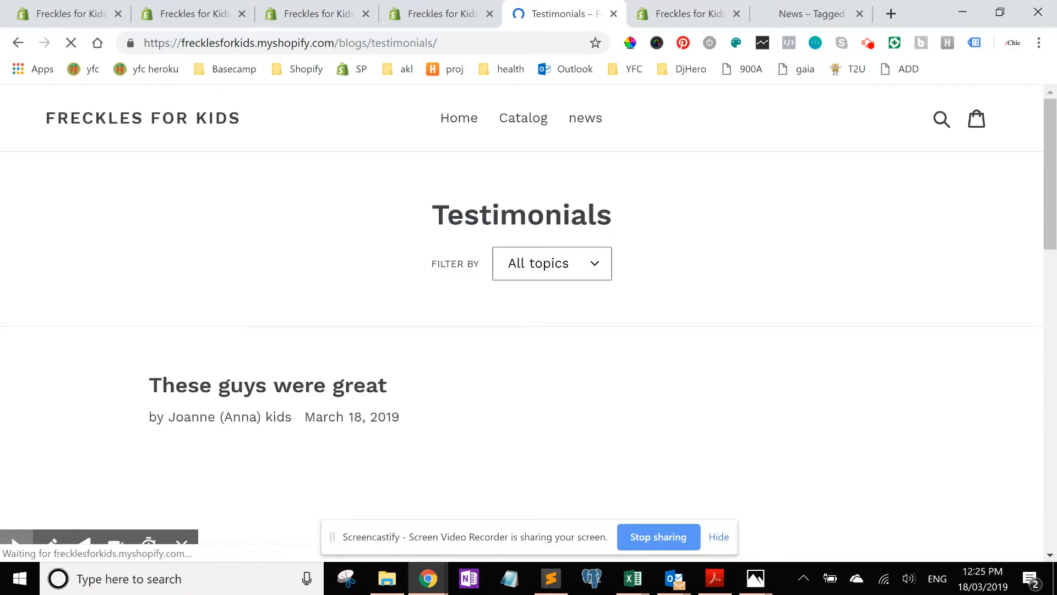
Step: Filter the Testimonials blog by the fast delivery tag and copy the page URL
click(552, 263)
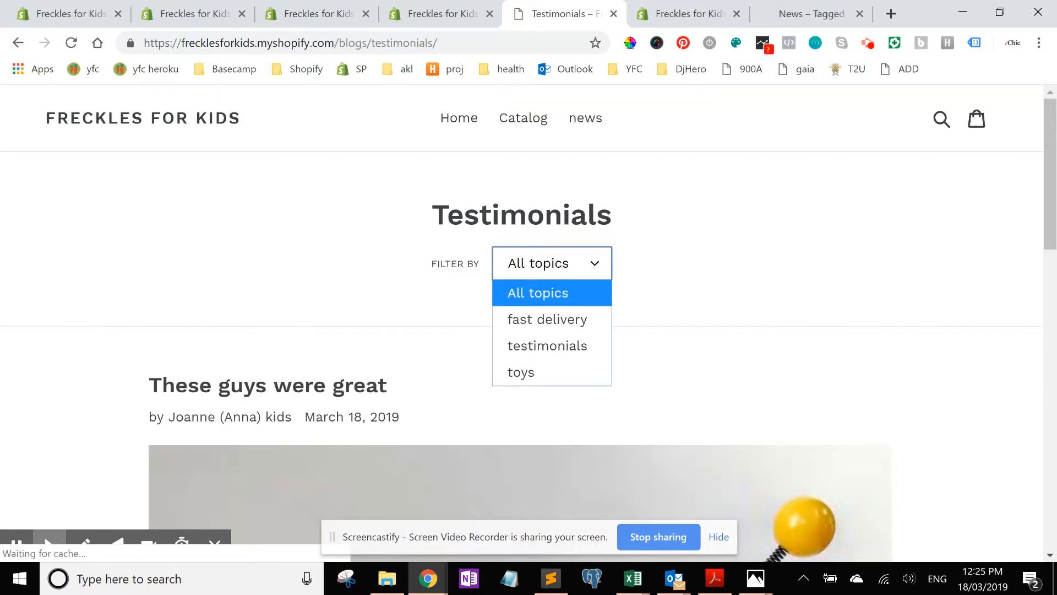
click(547, 319)
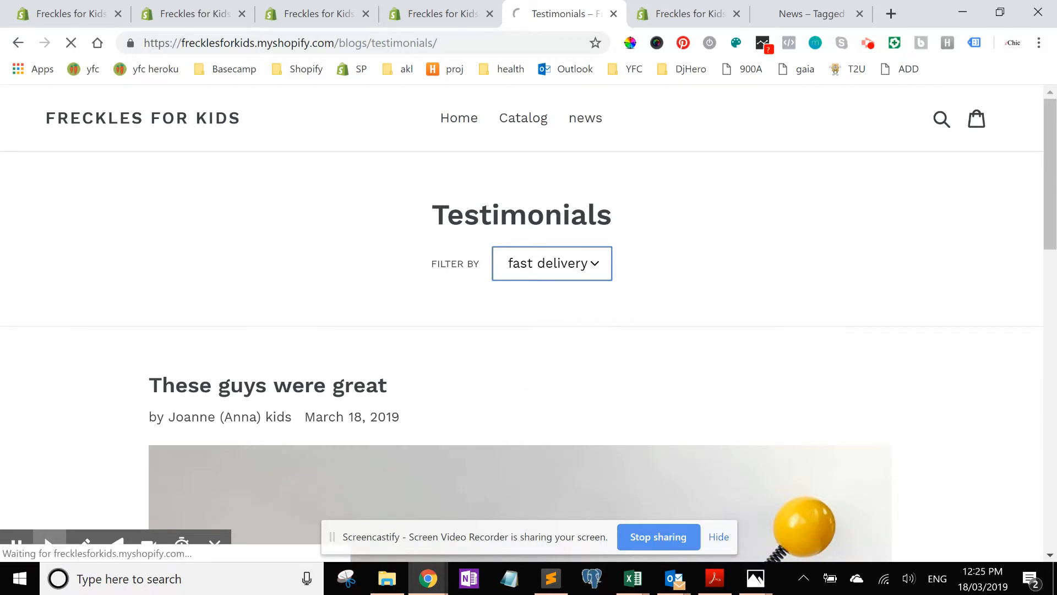
drag(541, 43, 112, 46)
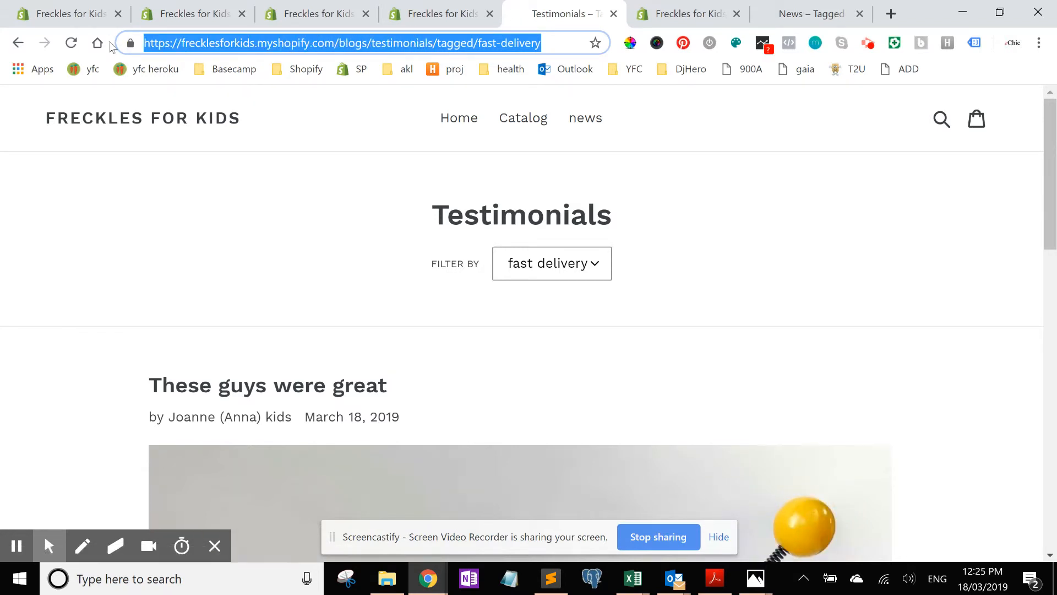
Step: Try to add the Fast Shipping item with the pasted fast-delivery URL as its link
click(689, 14)
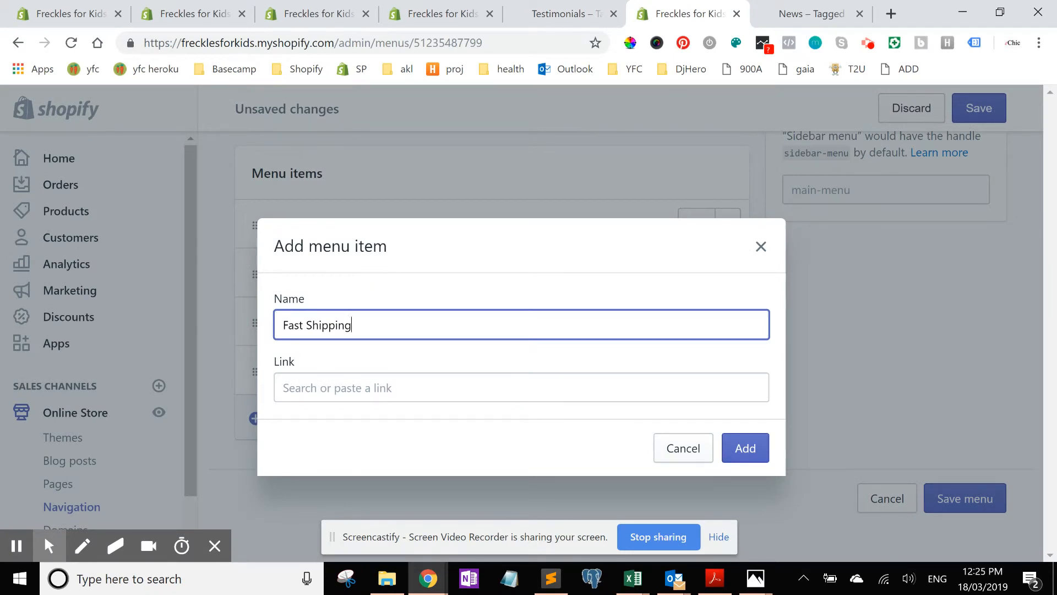
click(441, 388)
text(https://frecklesforkids.myshopify.com/blogs/testimonials/tagged/fast-delivery)
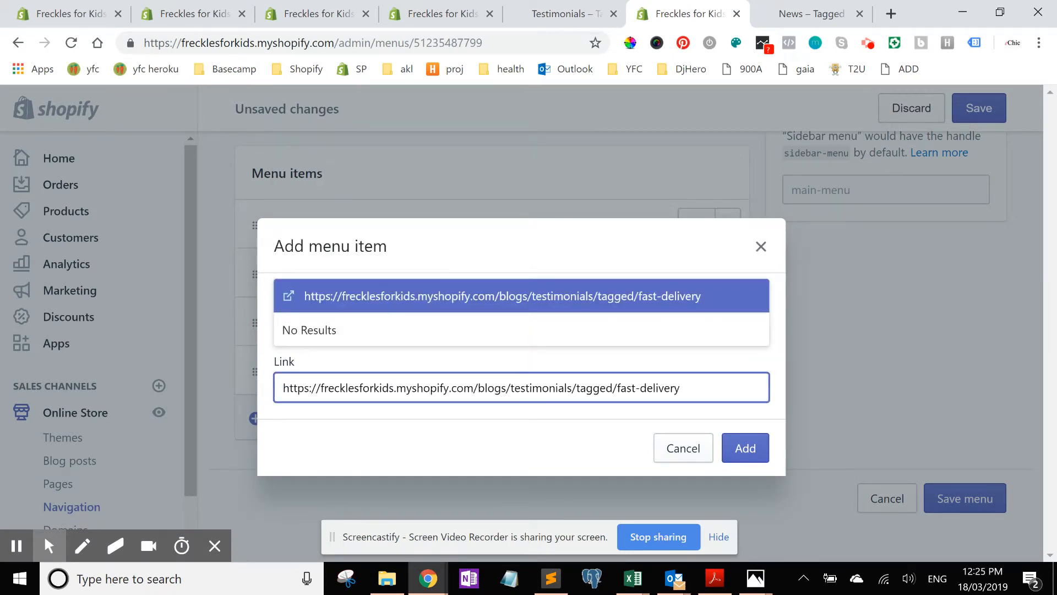
click(745, 448)
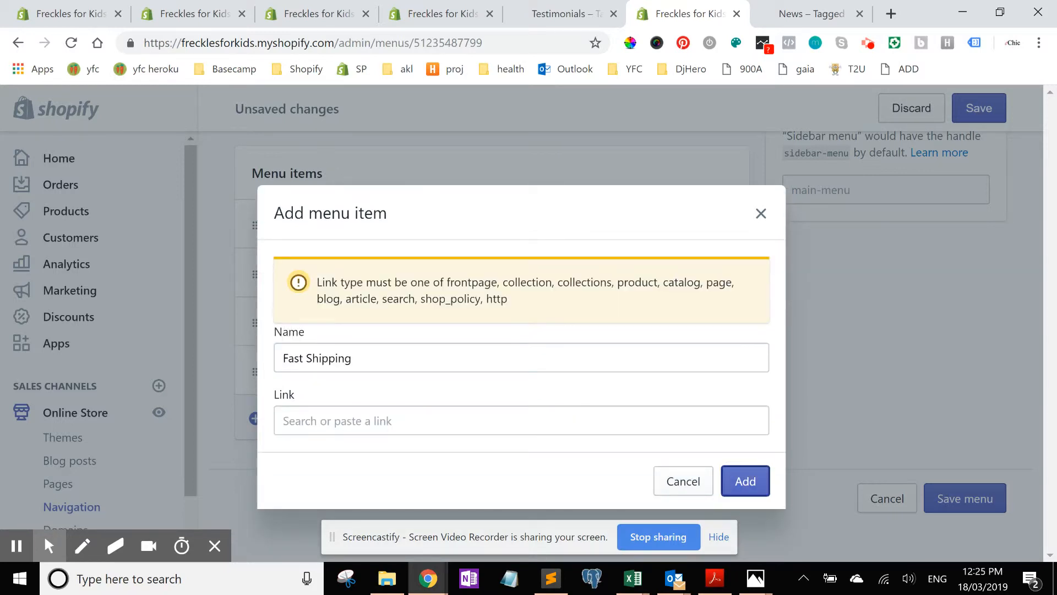
click(448, 423)
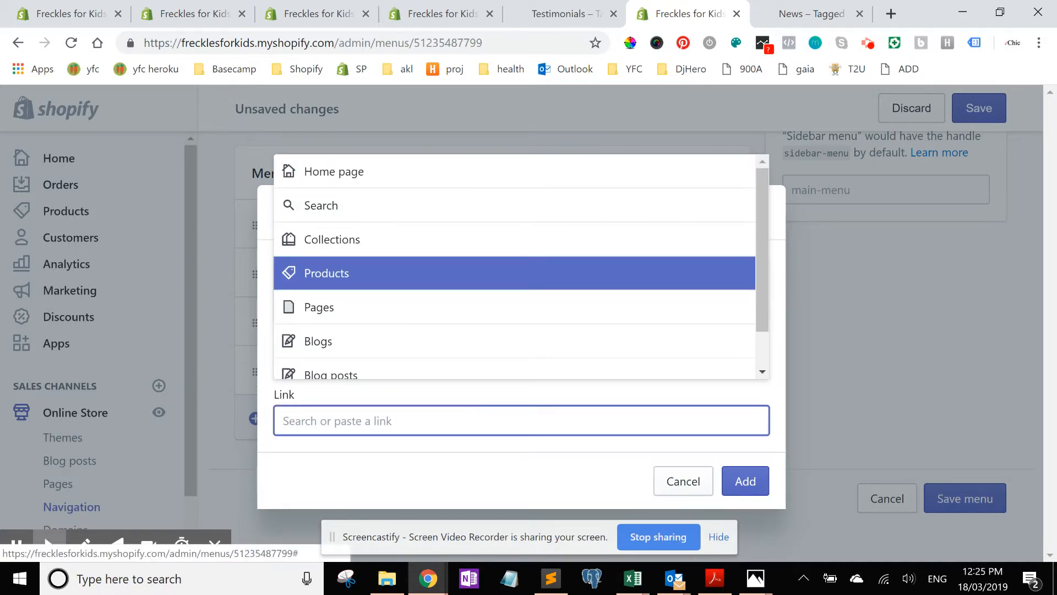
drag(765, 212, 765, 246)
scroll(766, 242, up, 2)
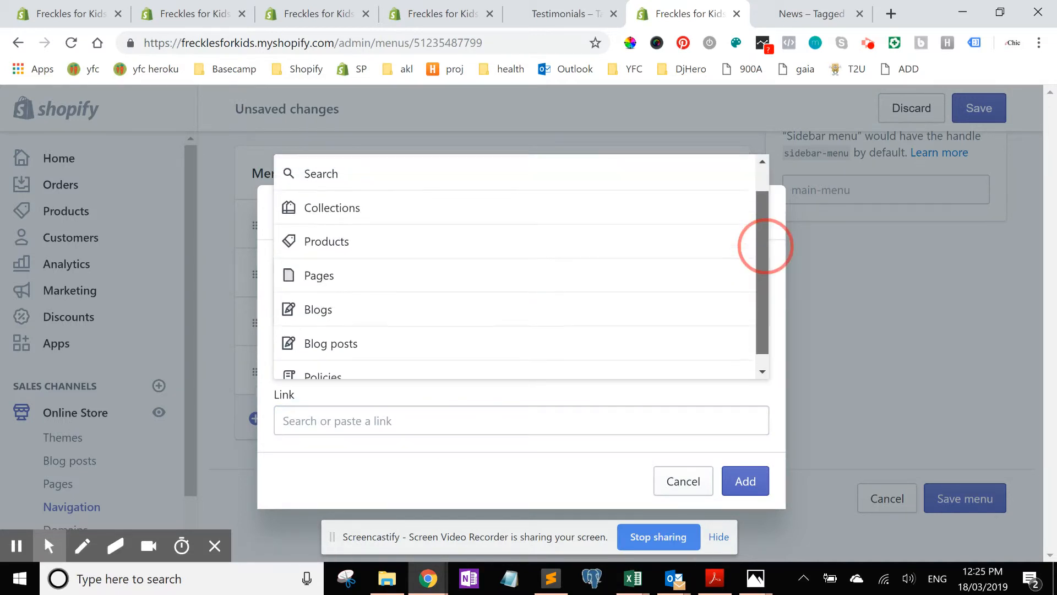
click(284, 421)
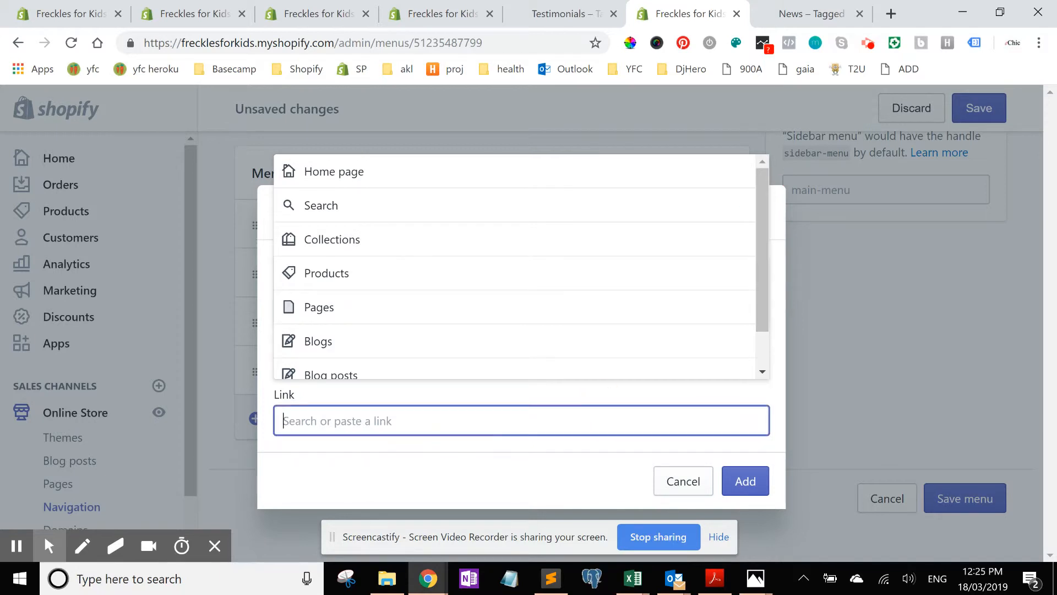
text(https://frecklesforkids.myshopify.com/blogs/testimonials/tagged/fast-delivery)
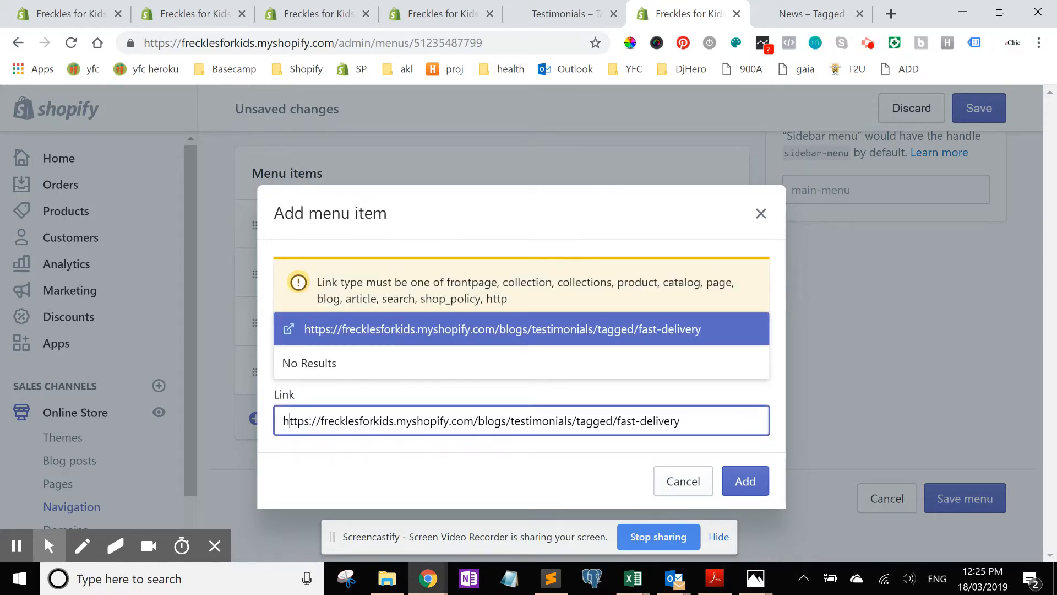
key(Delete)
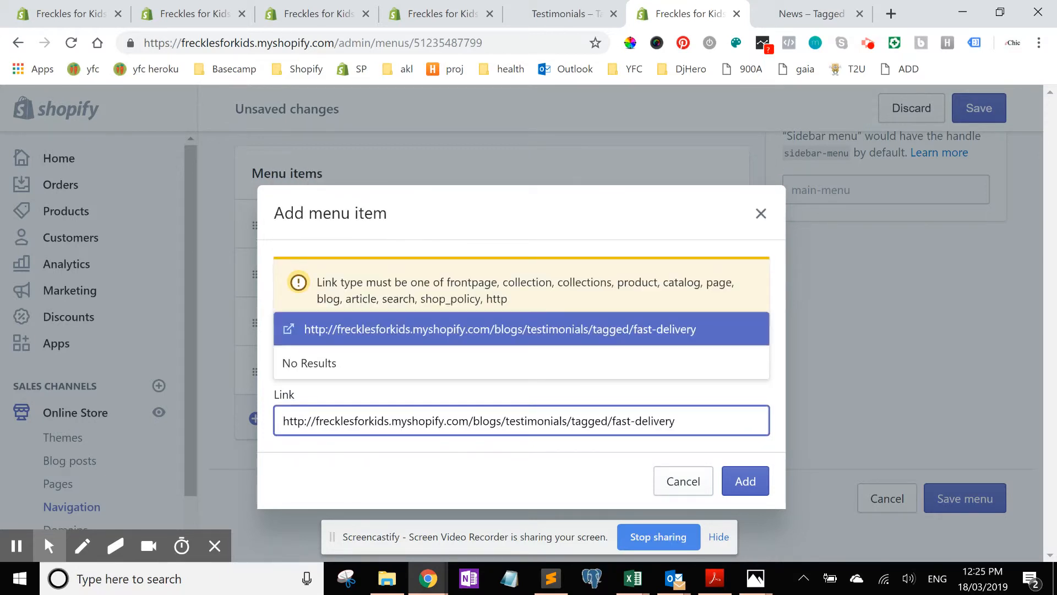
text(s)
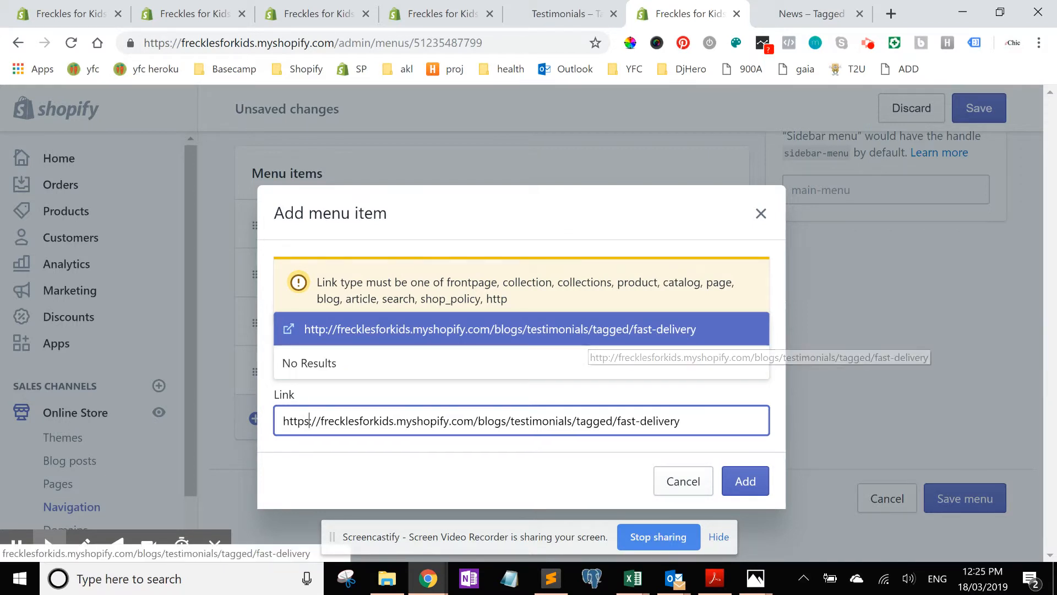
click(588, 329)
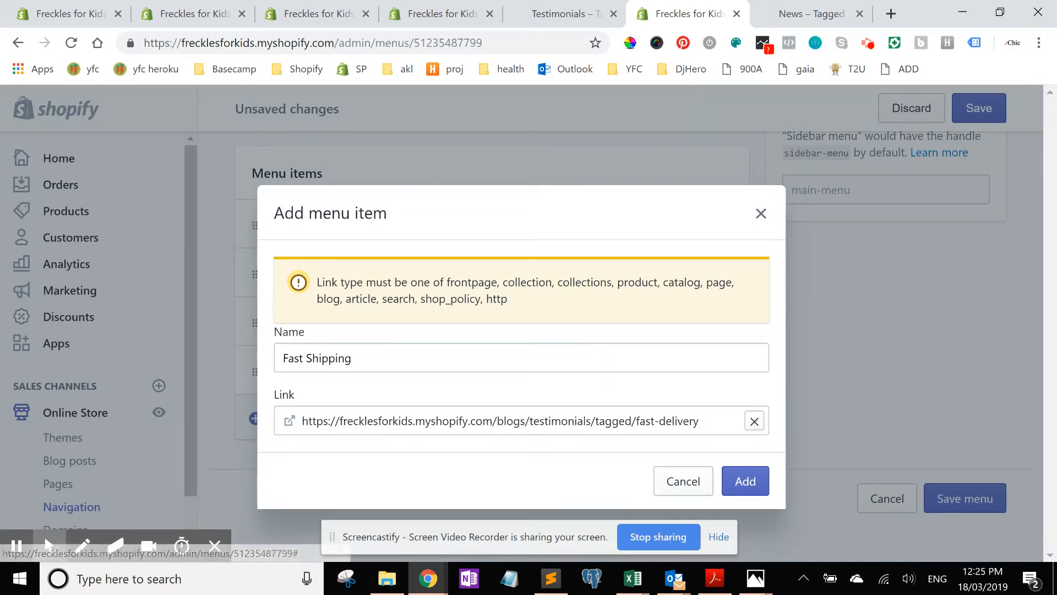
Step: Add the Fast Shipping item to the main menu and save the menu
click(745, 481)
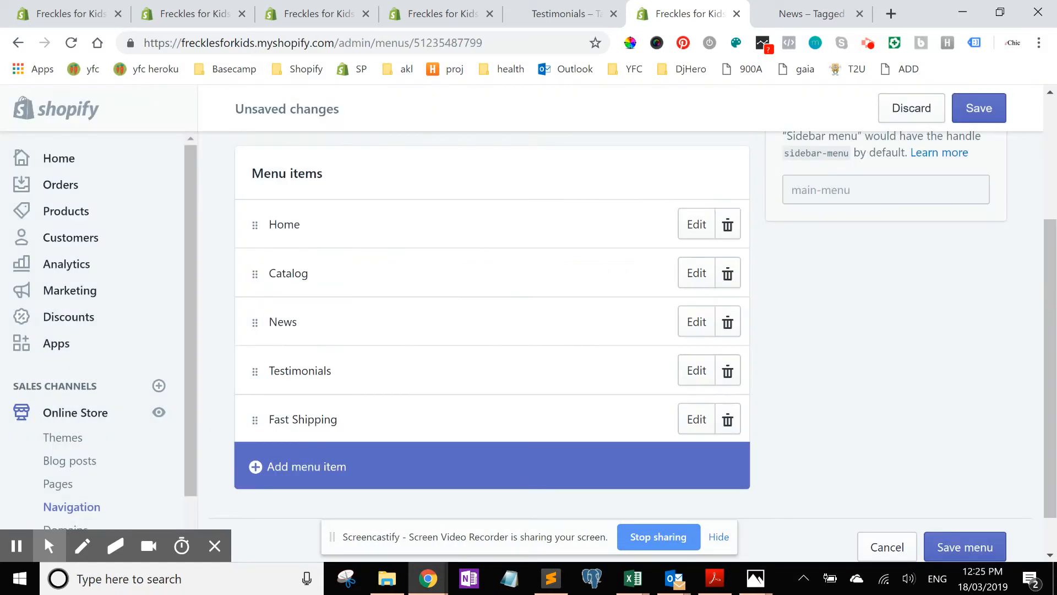
click(979, 108)
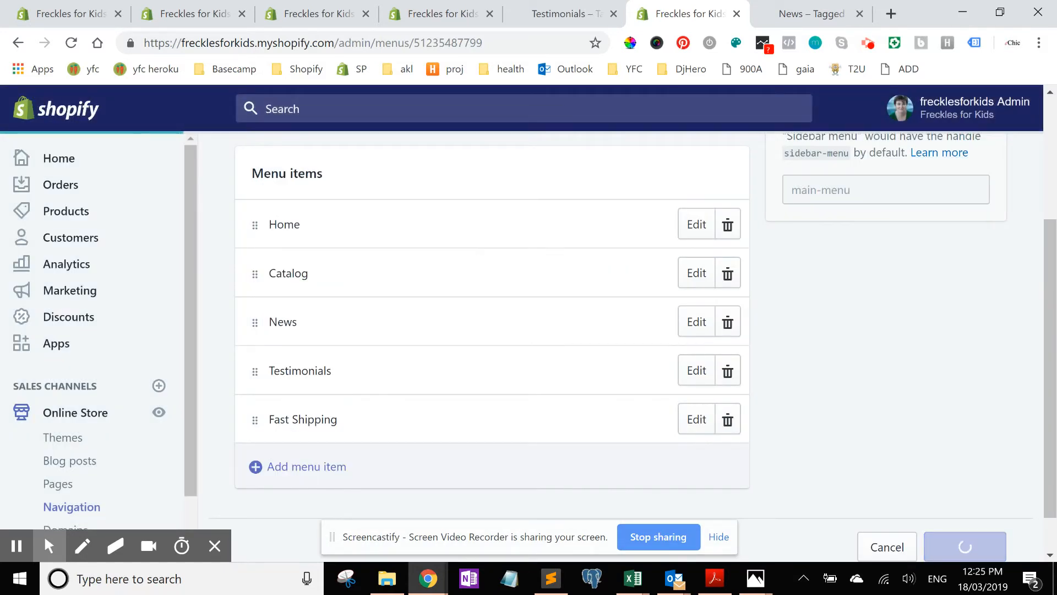
Step: Reload the storefront and open the new Testimonials menu link to review the blog's posts
click(811, 14)
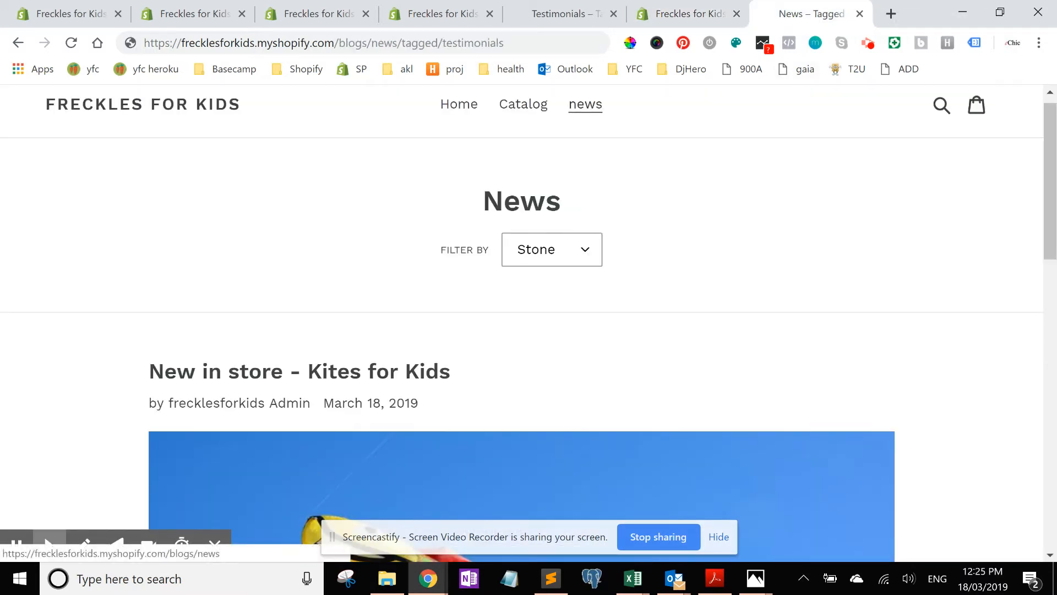
click(71, 44)
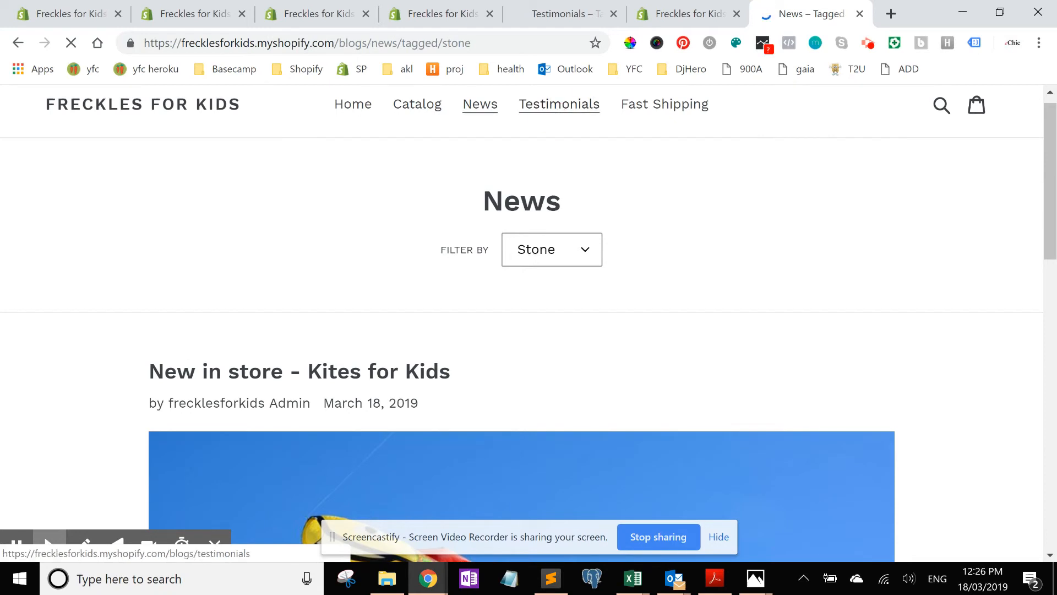
click(559, 104)
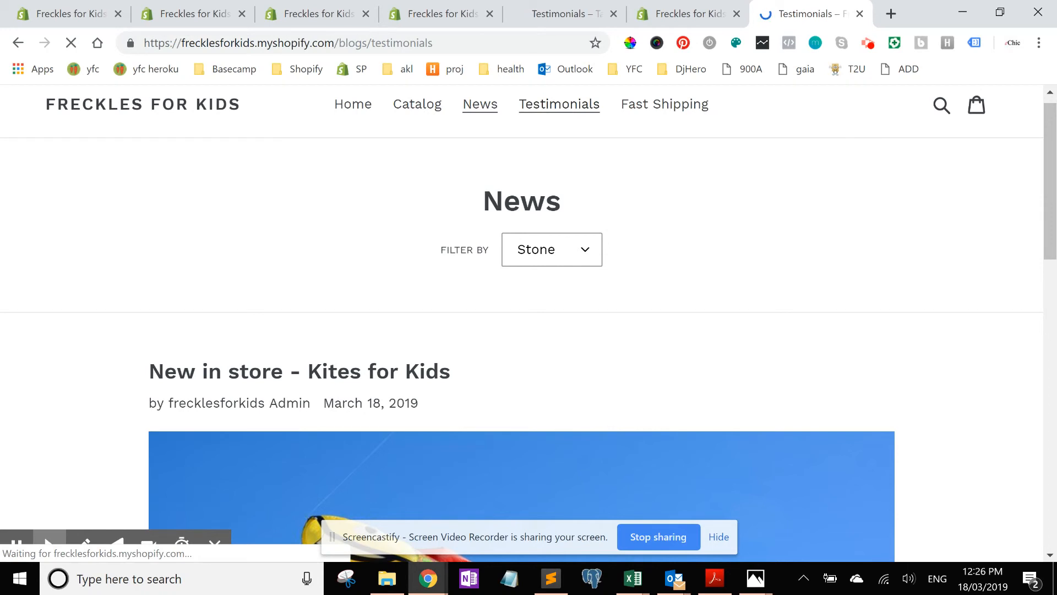
scroll(1051, 113, down, 2)
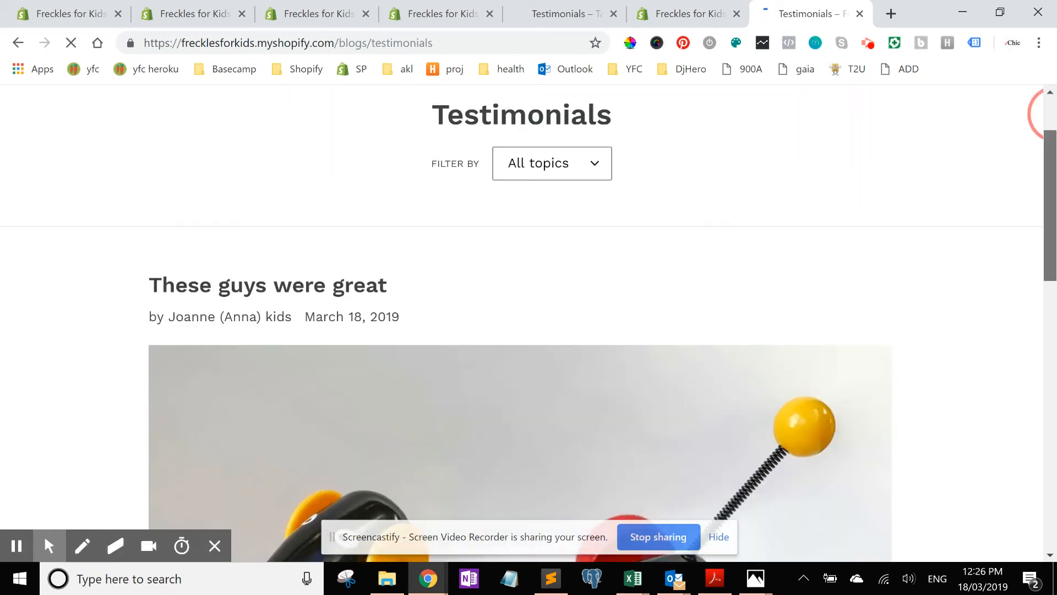
scroll(1049, 238, down, 12)
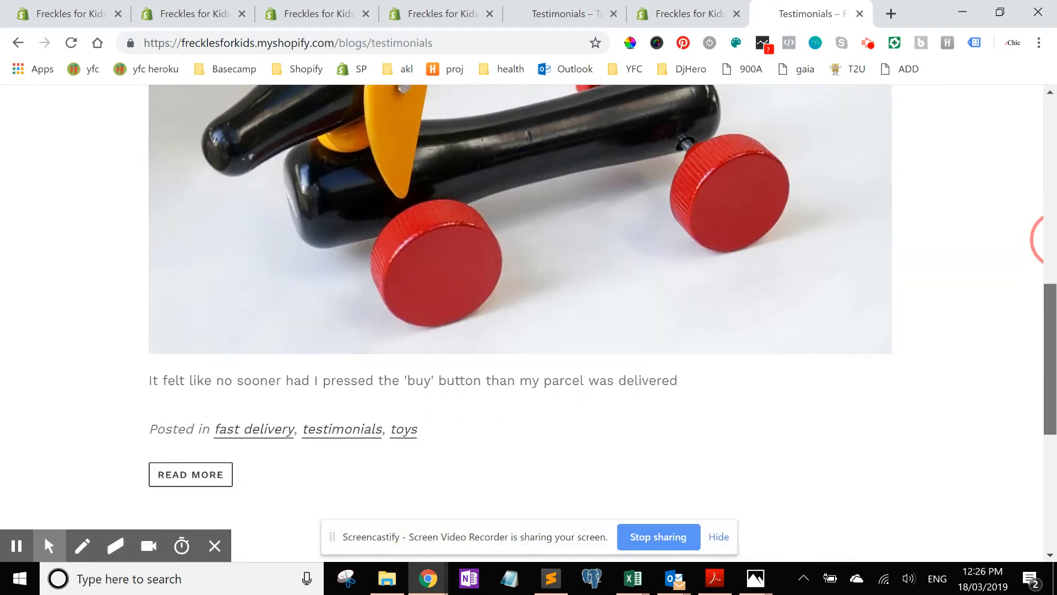
scroll(1044, 240, up, 14)
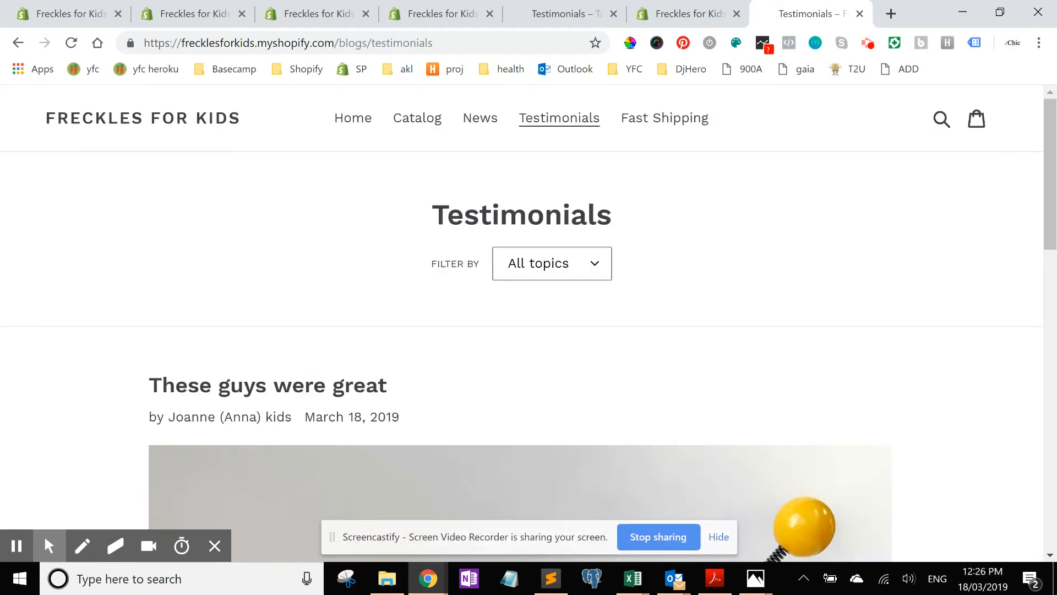
Step: Open the Fast Shipping menu link and highlight the tagged/fast-delivery part of its page address
click(664, 118)
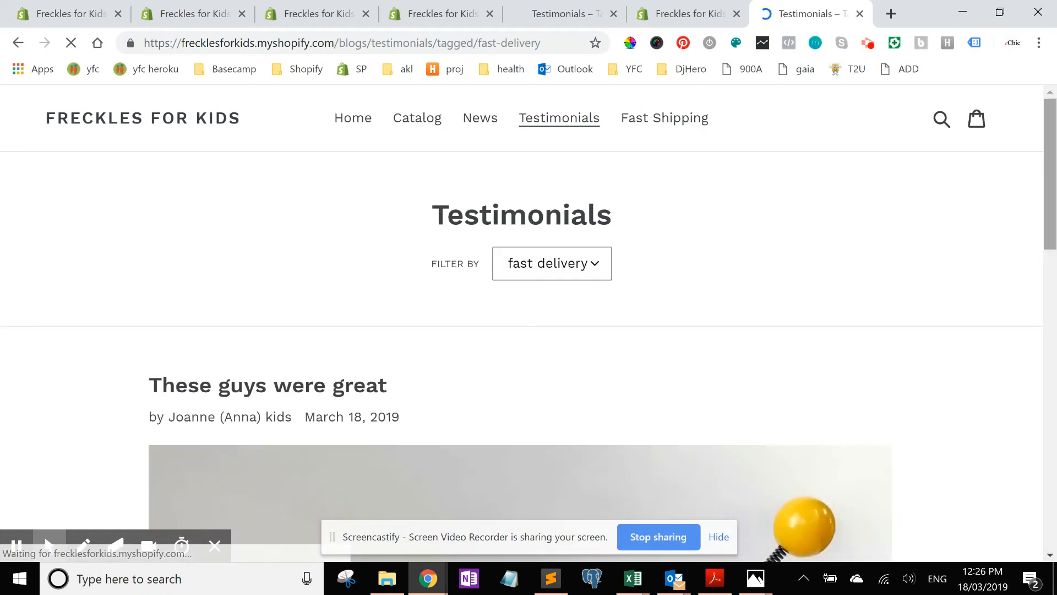
scroll(1047, 165, down, 4)
drag(1050, 195, 1051, 130)
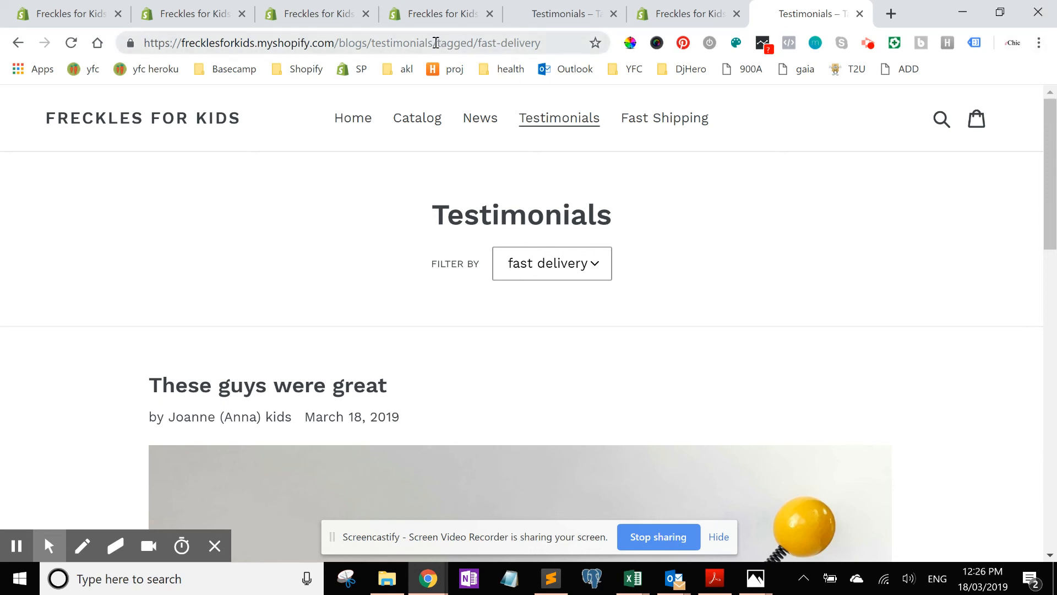
drag(434, 43, 536, 43)
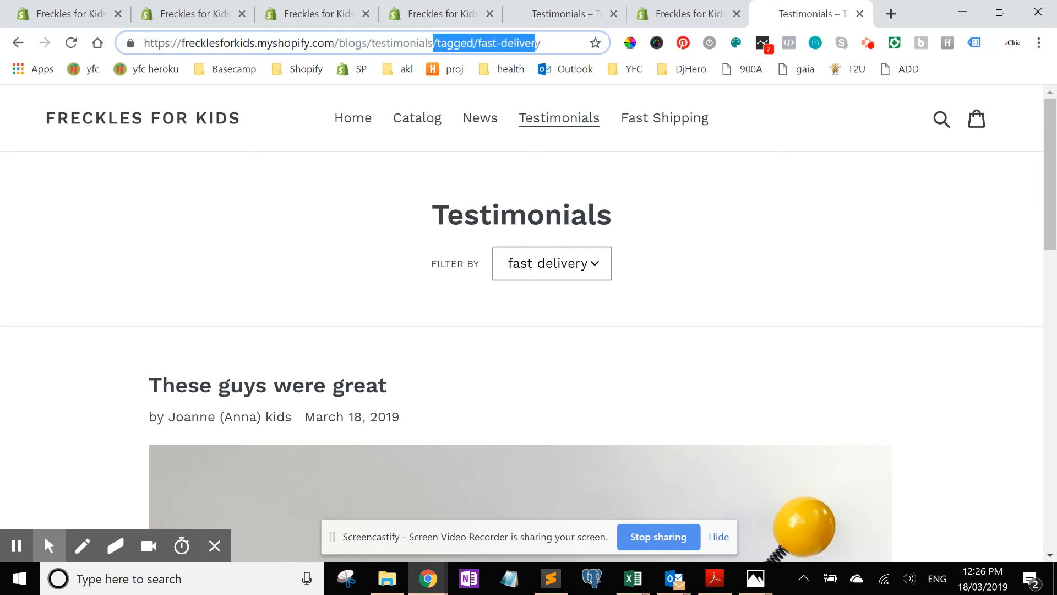